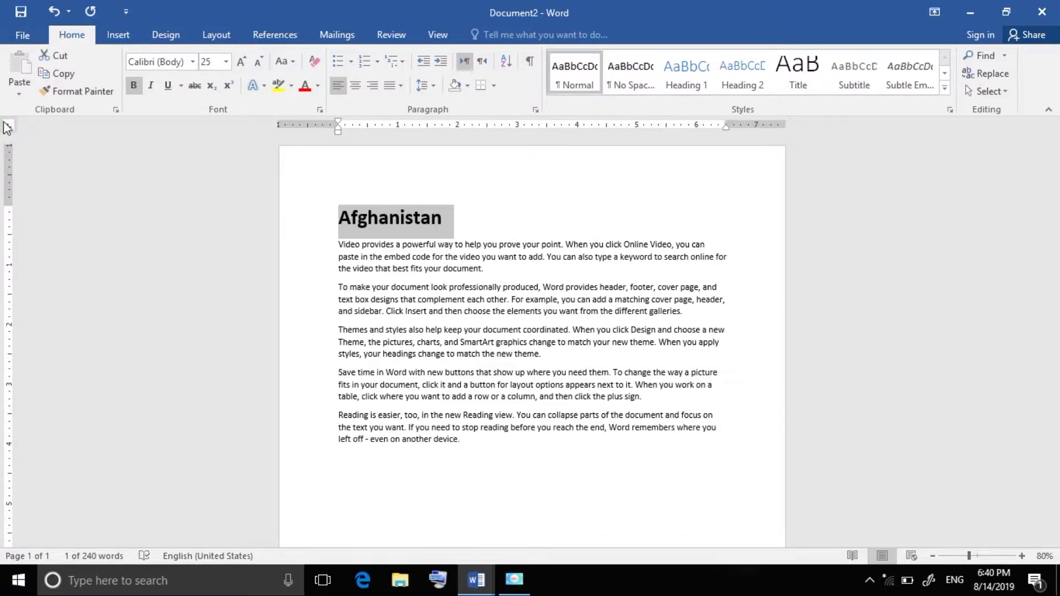
# Step: Close the Afghanistan document and the resume template, discarding changes in both
pyautogui.click(1042, 11)
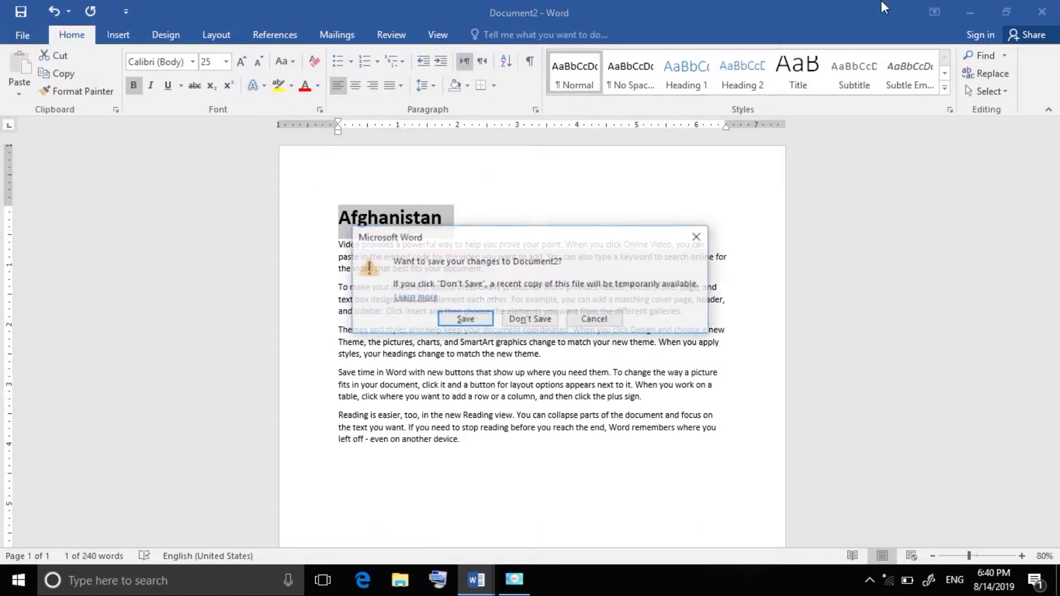
pyautogui.click(530, 320)
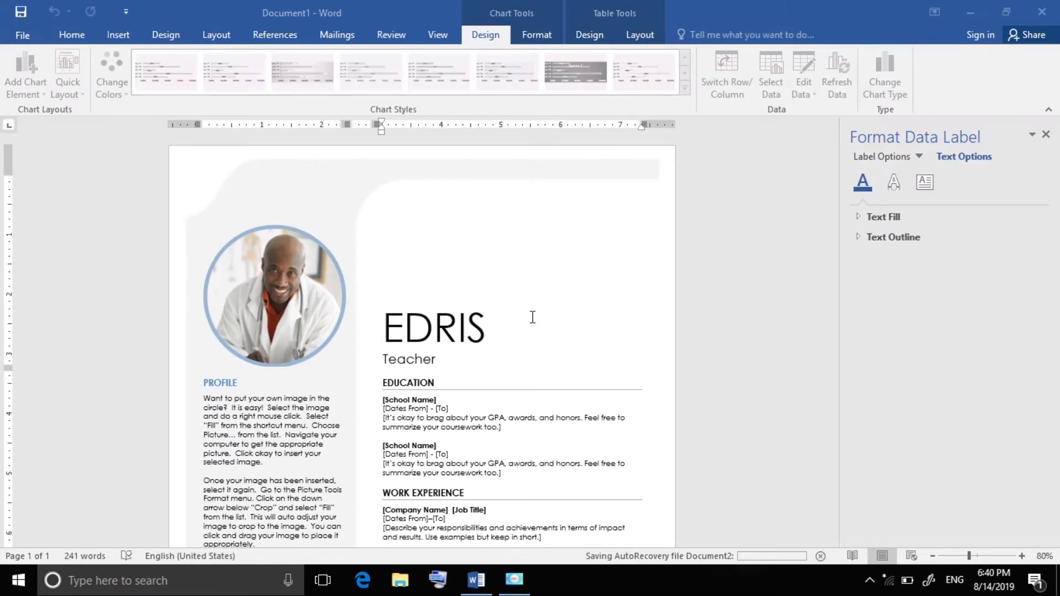
pyautogui.click(1042, 11)
pyautogui.click(538, 319)
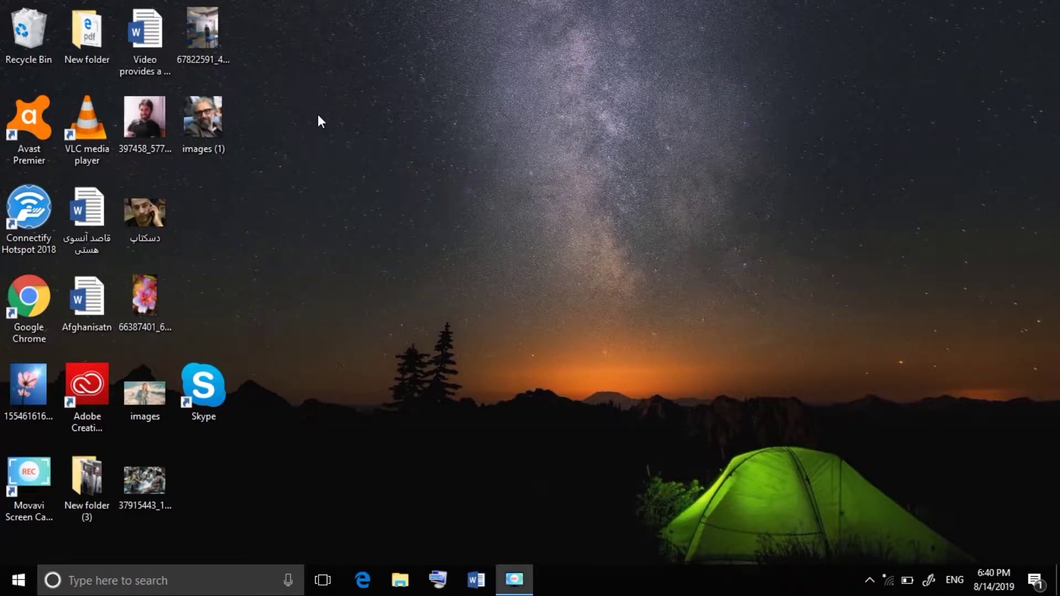
# Step: Relaunch Word by running 'winword' from the Run prompt
pyautogui.click(18, 580)
pyautogui.press('super+r')
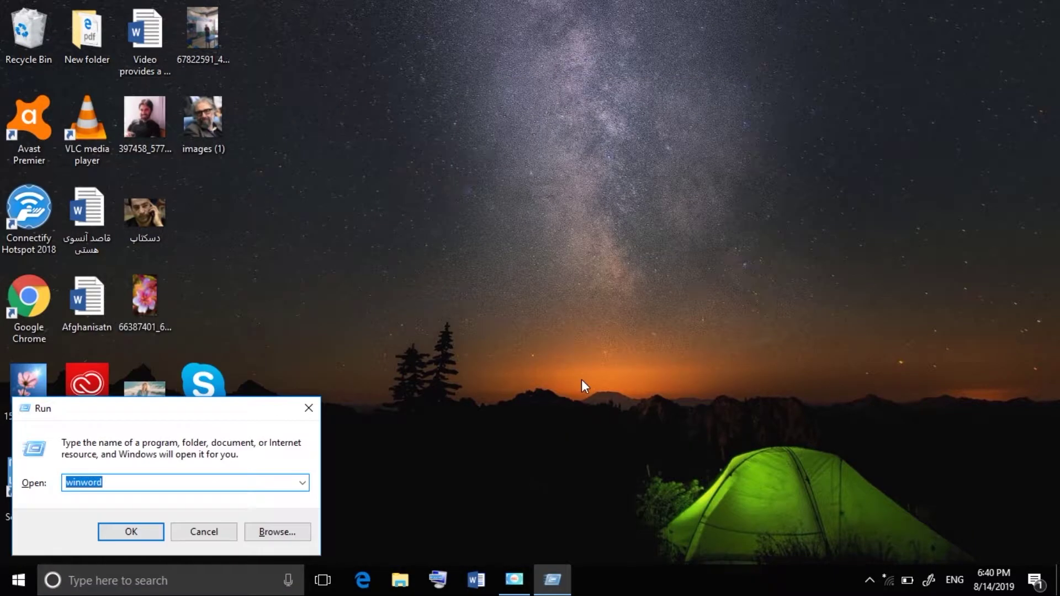
pyautogui.write('winword')
pyautogui.press('Return')
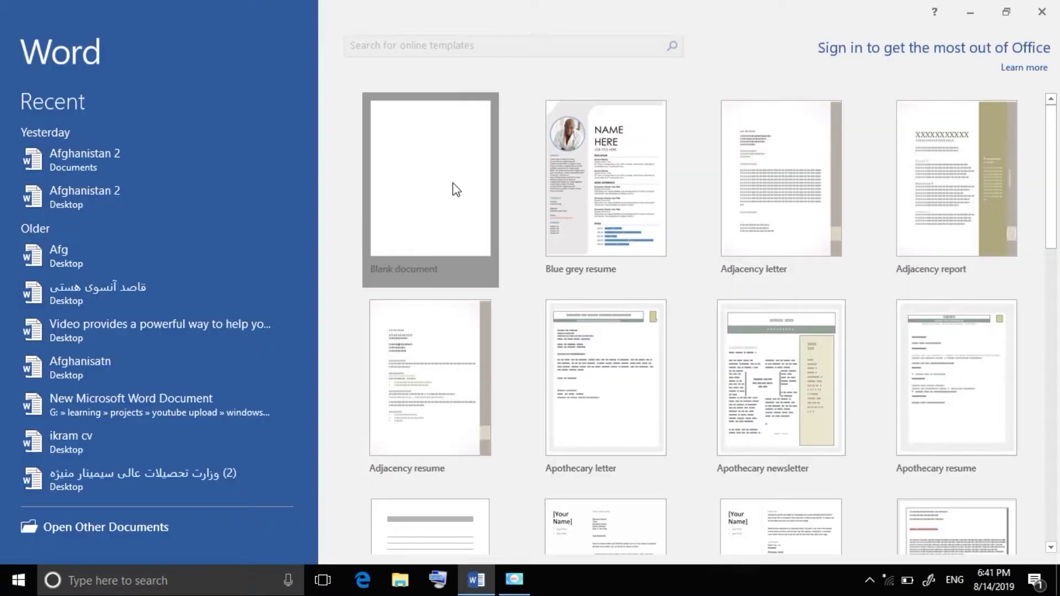
# Step: Create a new blank document and browse the Layout and Home ribbon options
pyautogui.click(453, 185)
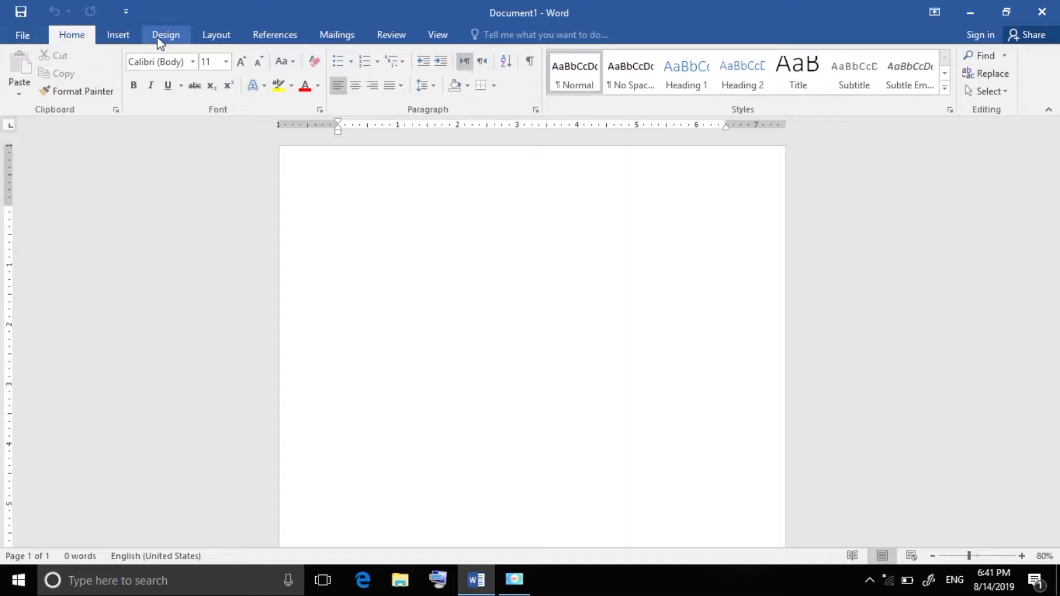
pyautogui.click(213, 37)
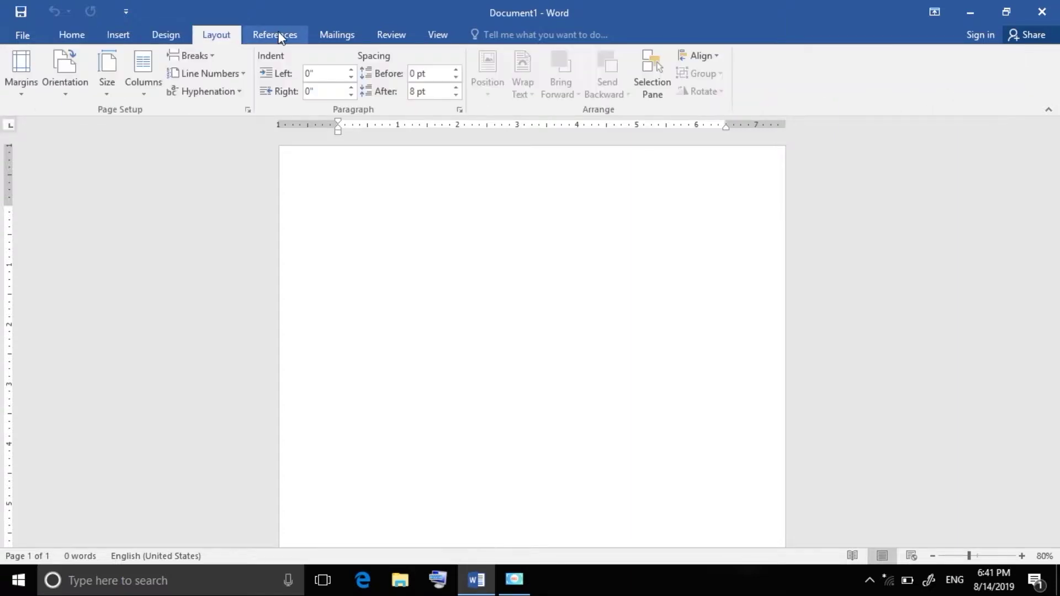
pyautogui.scroll(-1, 63, 34)
pyautogui.click(63, 34)
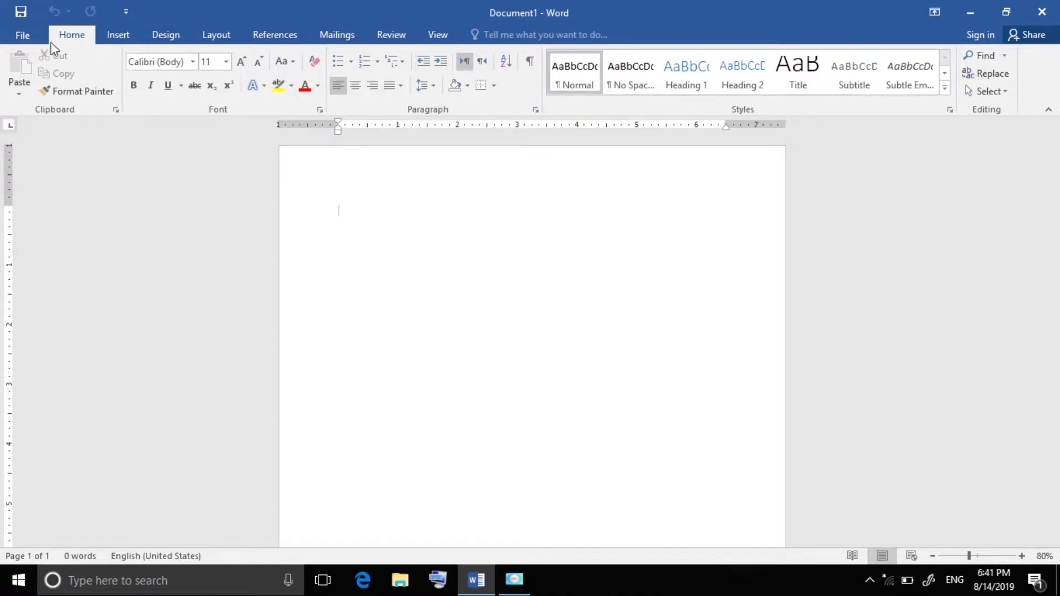
# Step: Start a new document from the Blue grey resume template in the File > New gallery
pyautogui.click(37, 40)
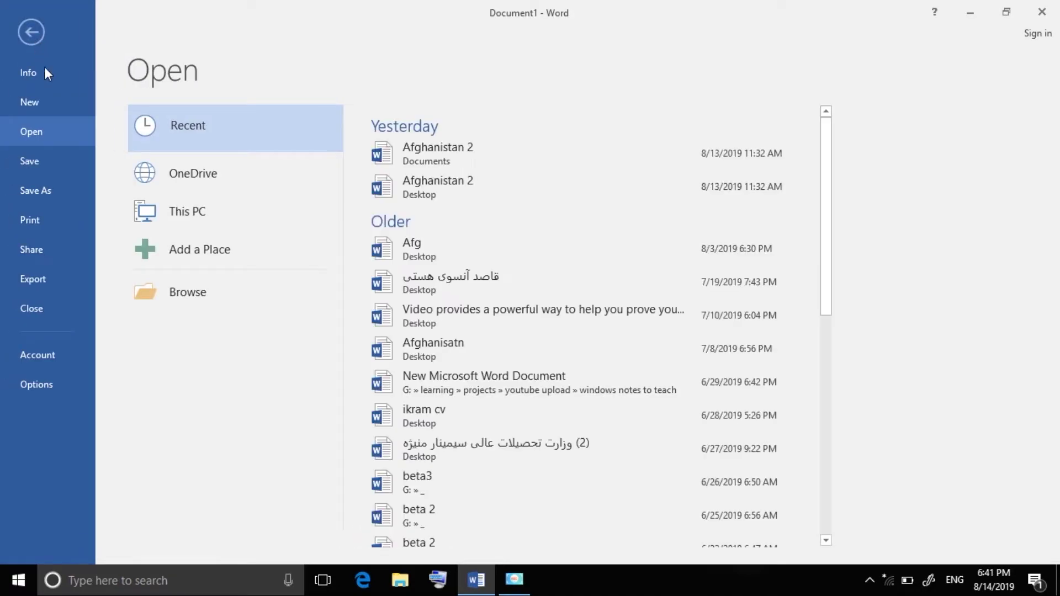
pyautogui.click(46, 108)
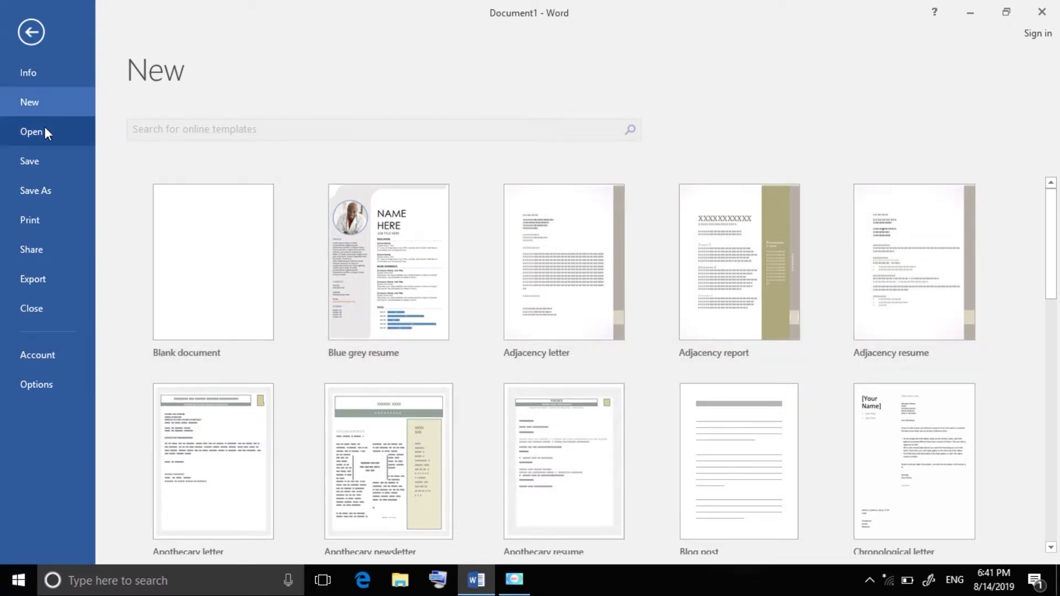
pyautogui.click(366, 254)
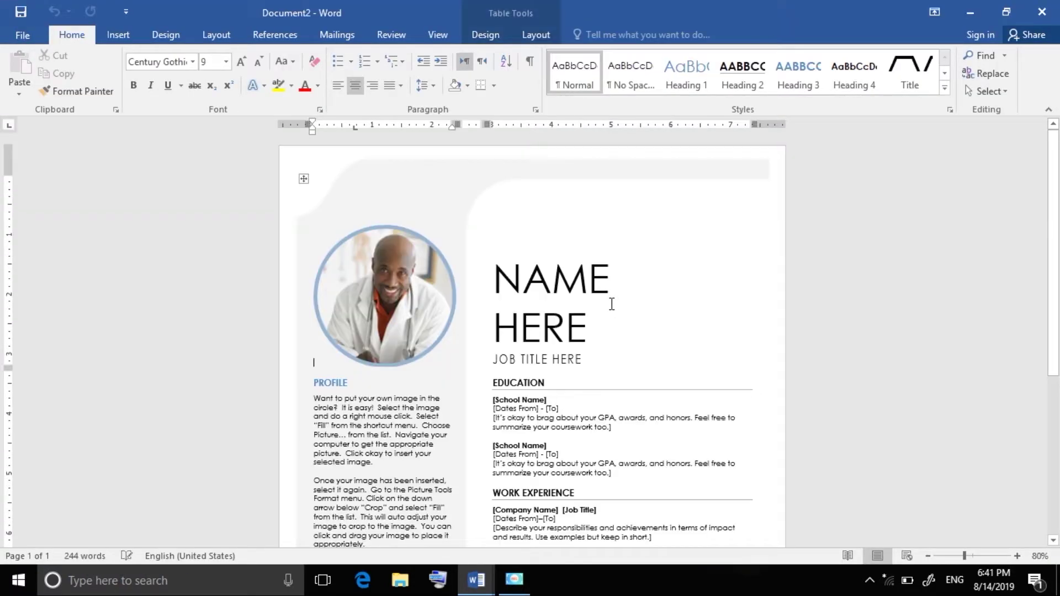
# Step: Save the resume document to the Desktop under the file name 'cv'
pyautogui.click(1042, 11)
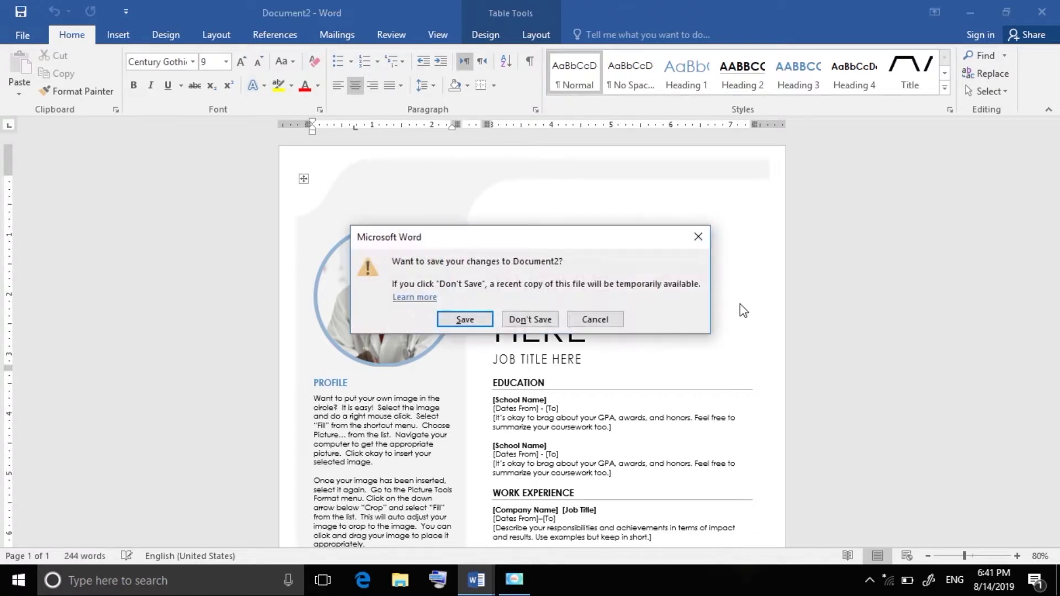
pyautogui.click(615, 320)
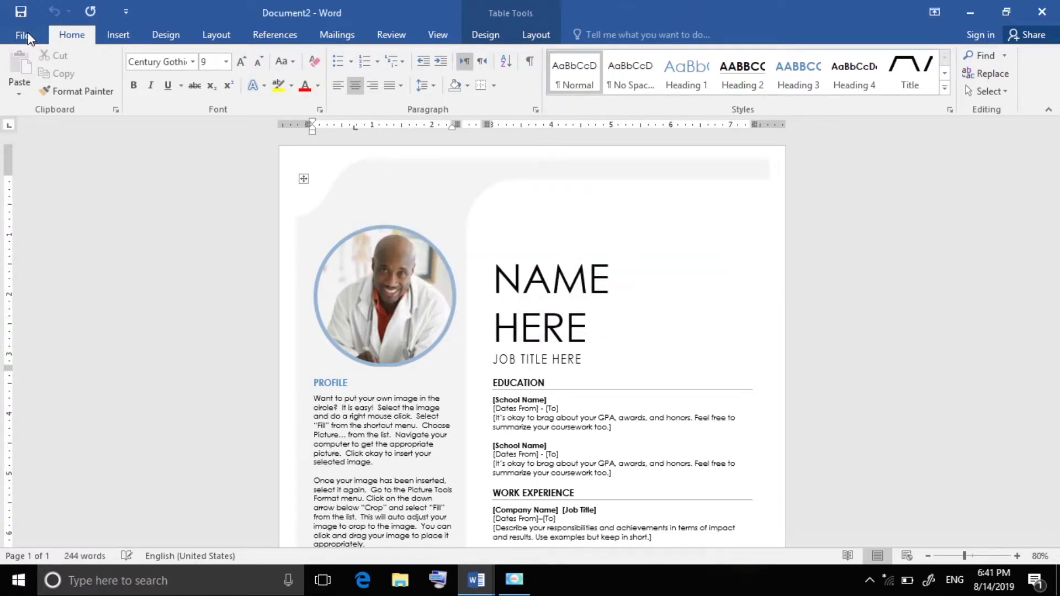
pyautogui.click(28, 37)
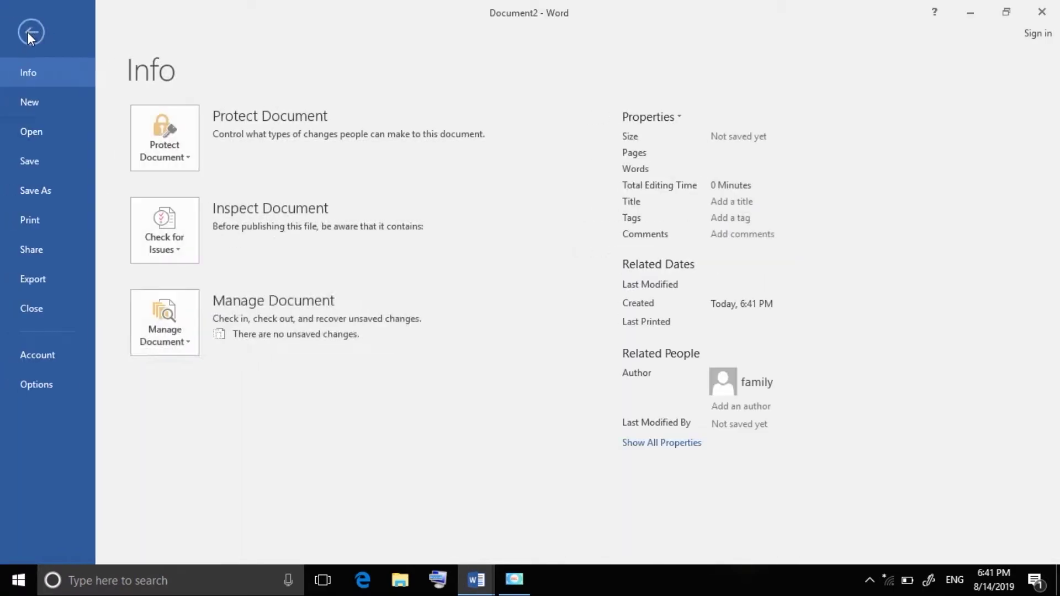
pyautogui.click(43, 162)
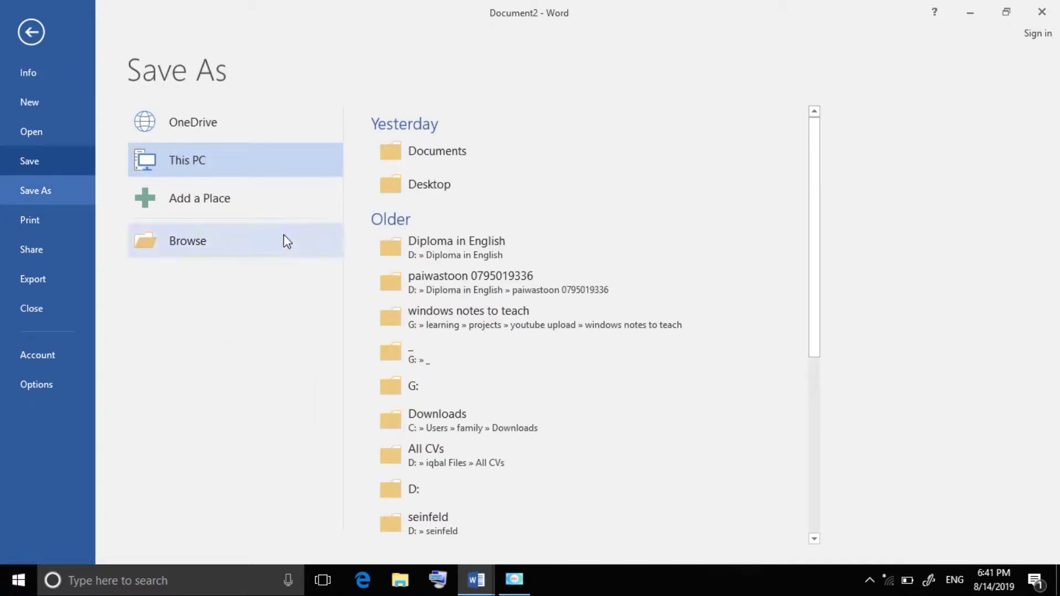
pyautogui.click(419, 183)
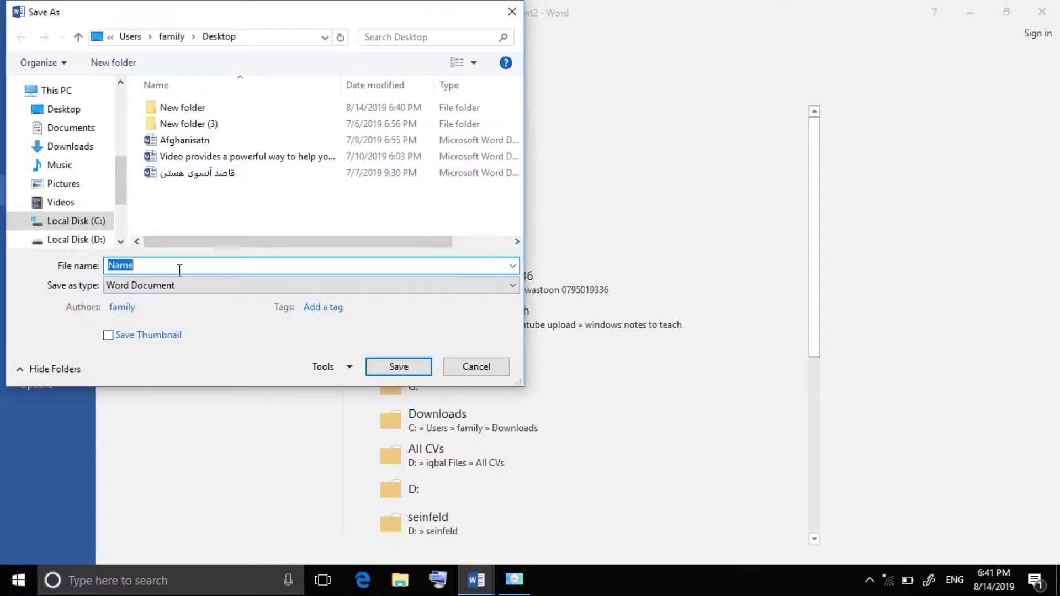
pyautogui.write('cv')
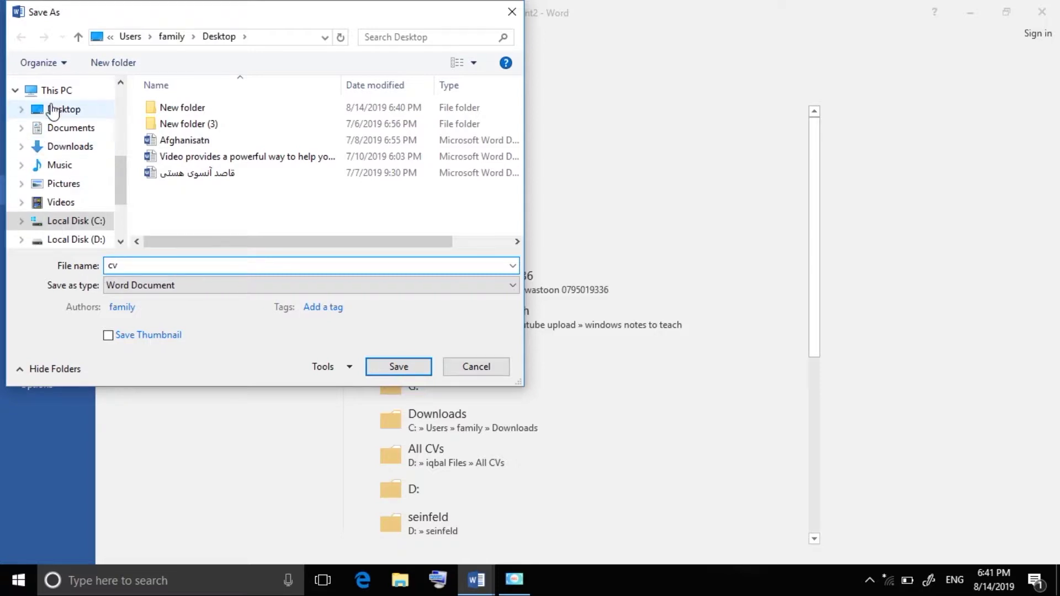
pyautogui.click(52, 110)
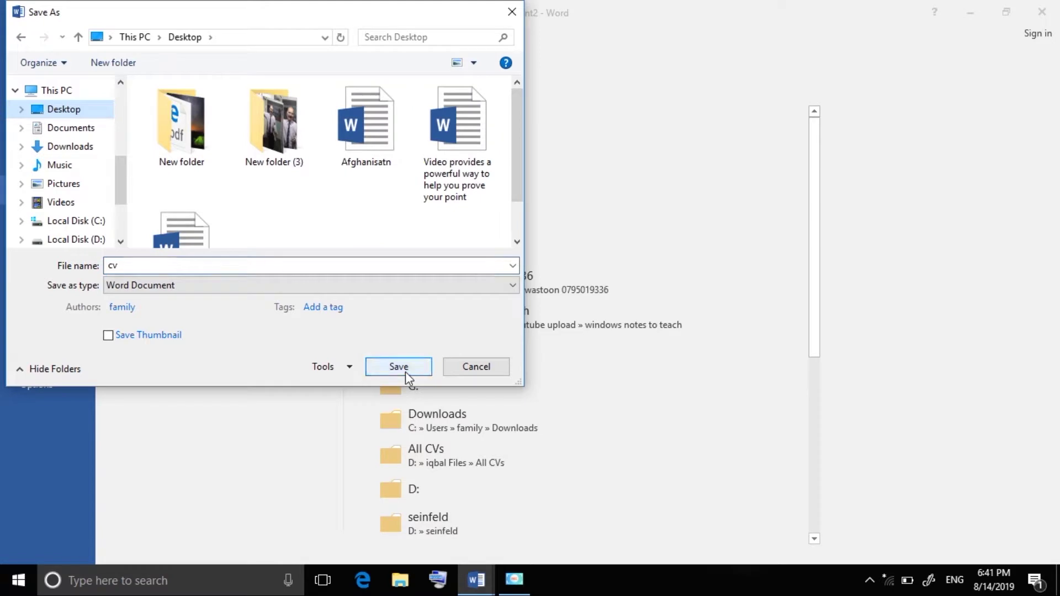
pyautogui.click(405, 372)
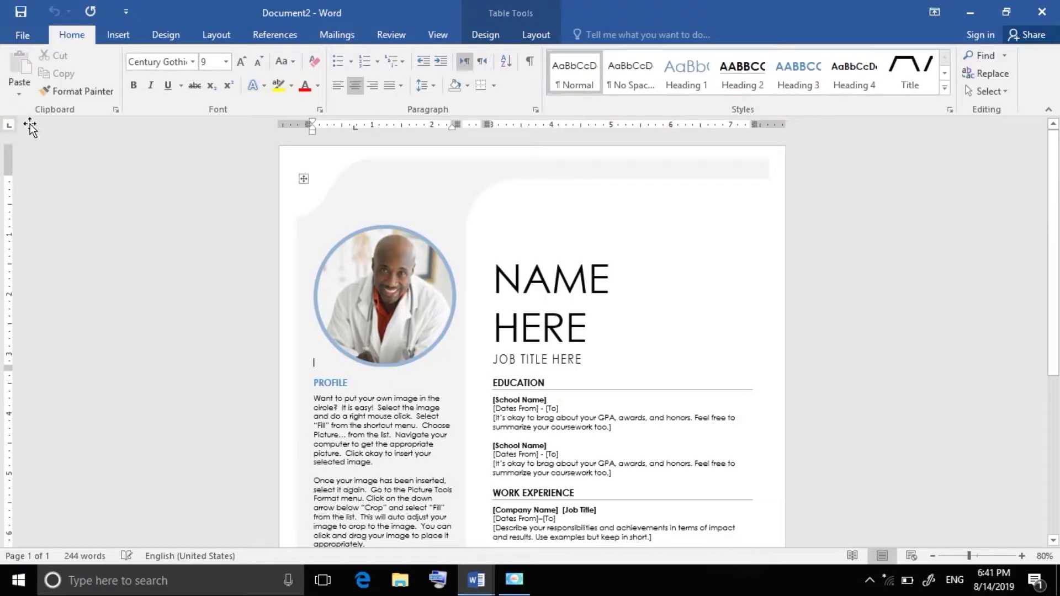
# Step: Create a new blank document from File > New
pyautogui.click(32, 42)
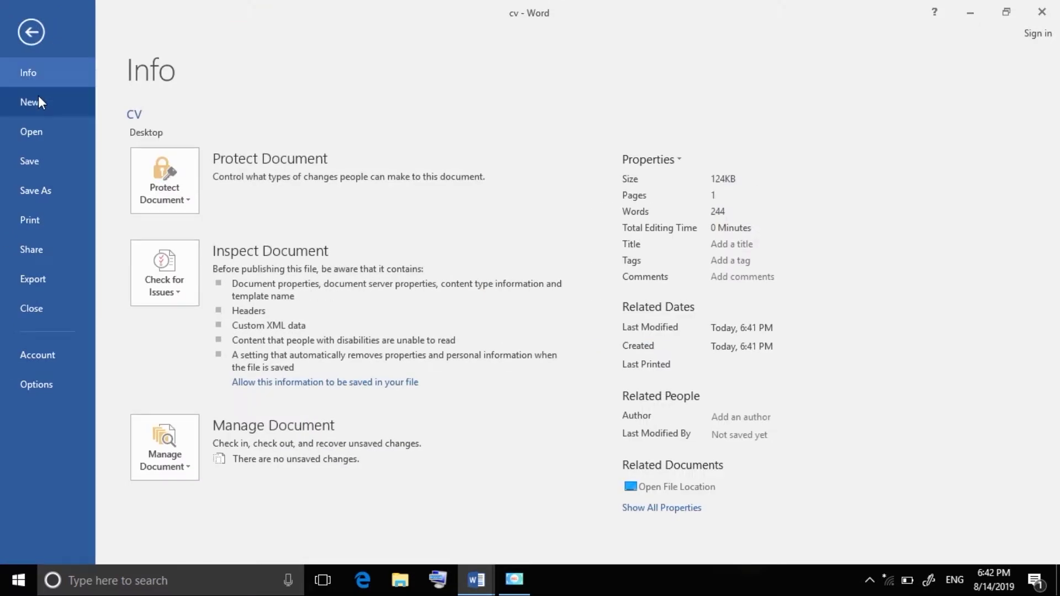
pyautogui.click(39, 97)
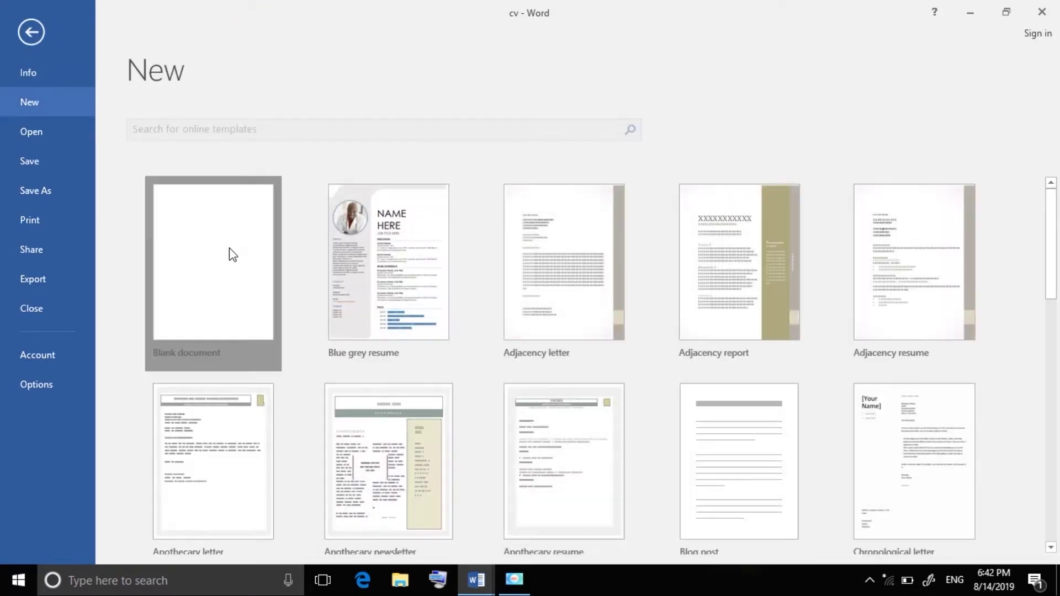
pyautogui.click(229, 251)
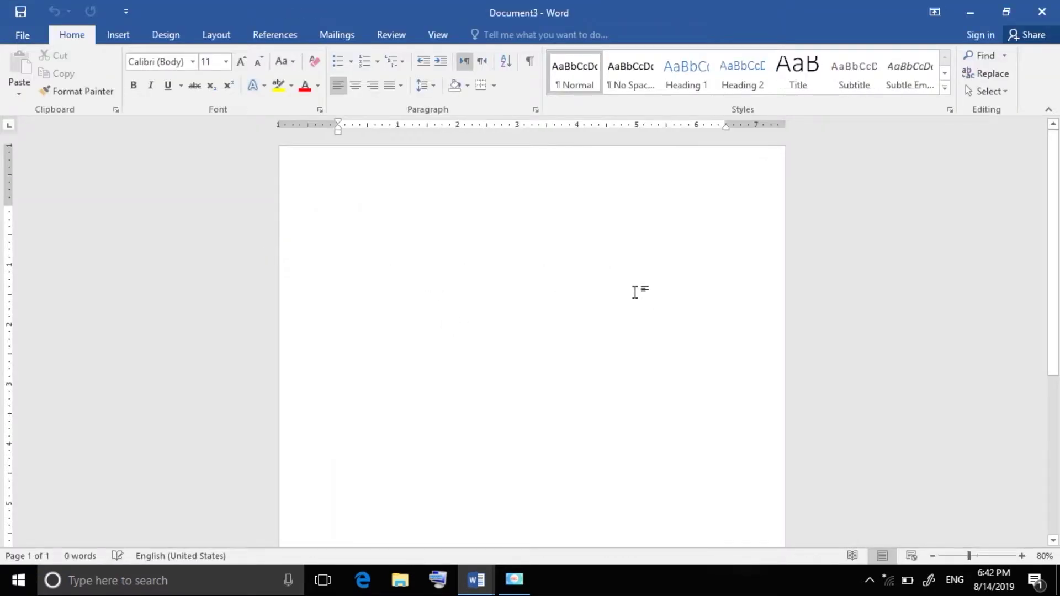
# Step: Reopen the cv file from the Desktop
pyautogui.click(22, 33)
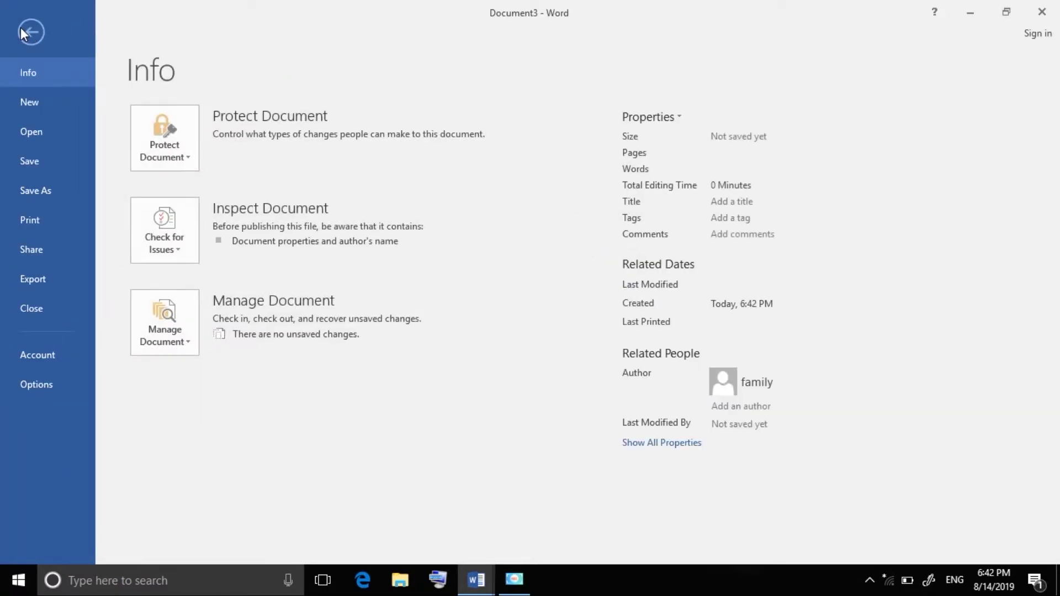
pyautogui.click(34, 133)
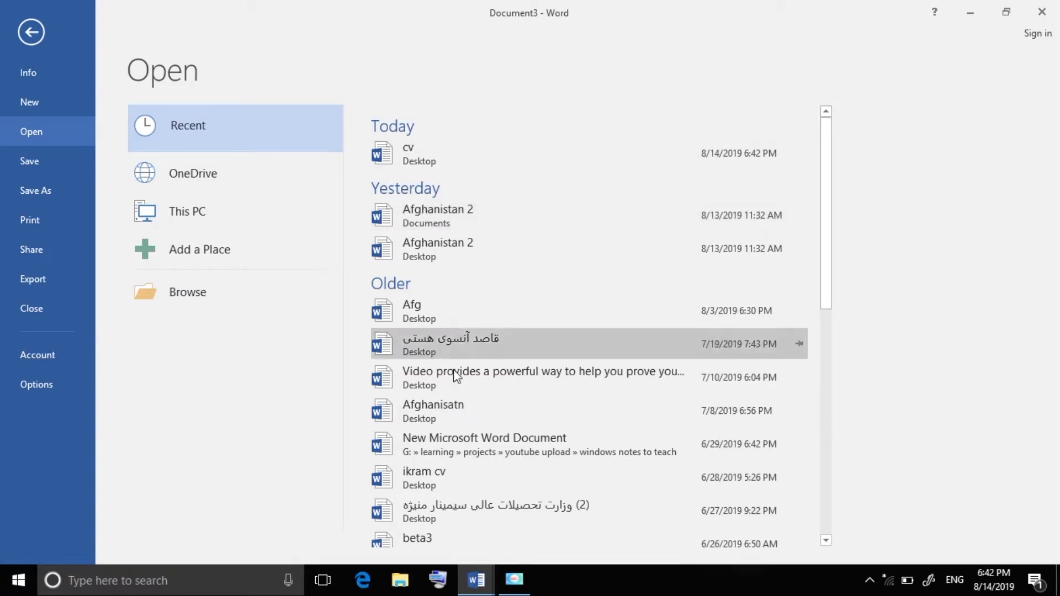
pyautogui.click(200, 306)
pyautogui.click(64, 110)
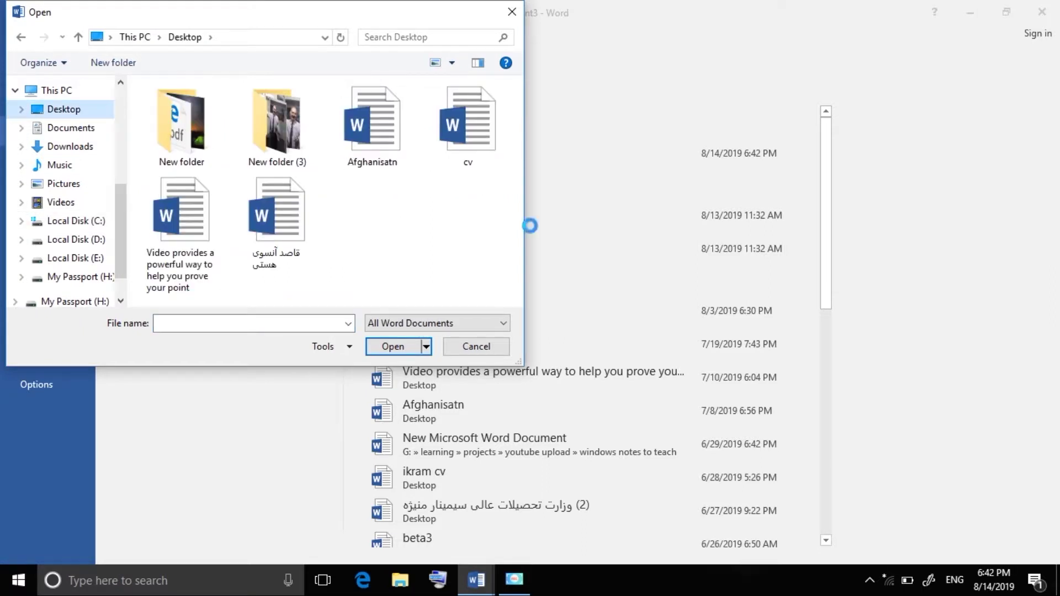
pyautogui.click(455, 115)
pyautogui.click(391, 345)
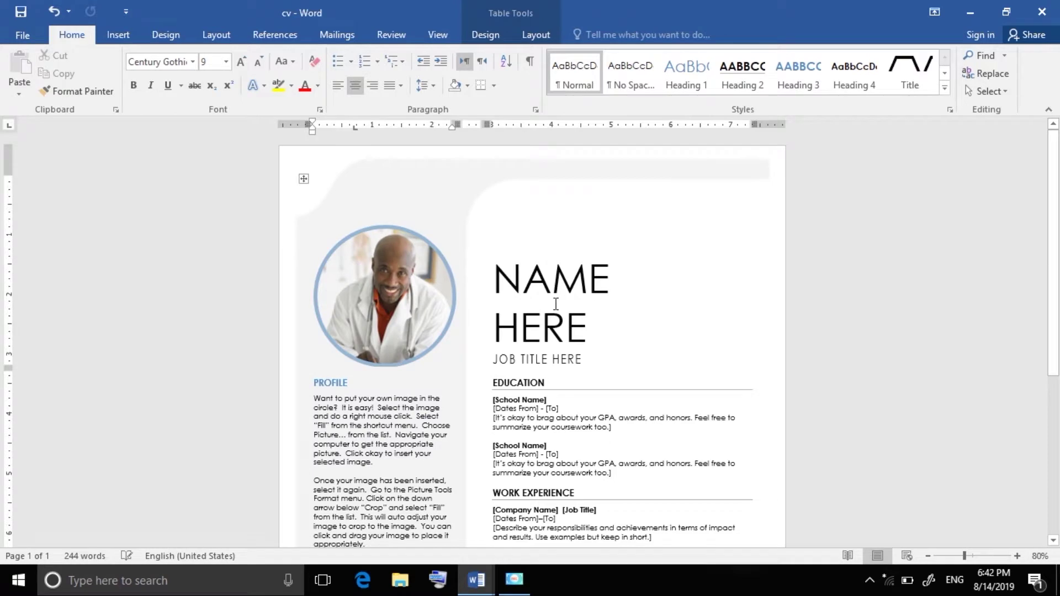
# Step: Replace the NAME HERE title with the person's name
pyautogui.click(556, 303)
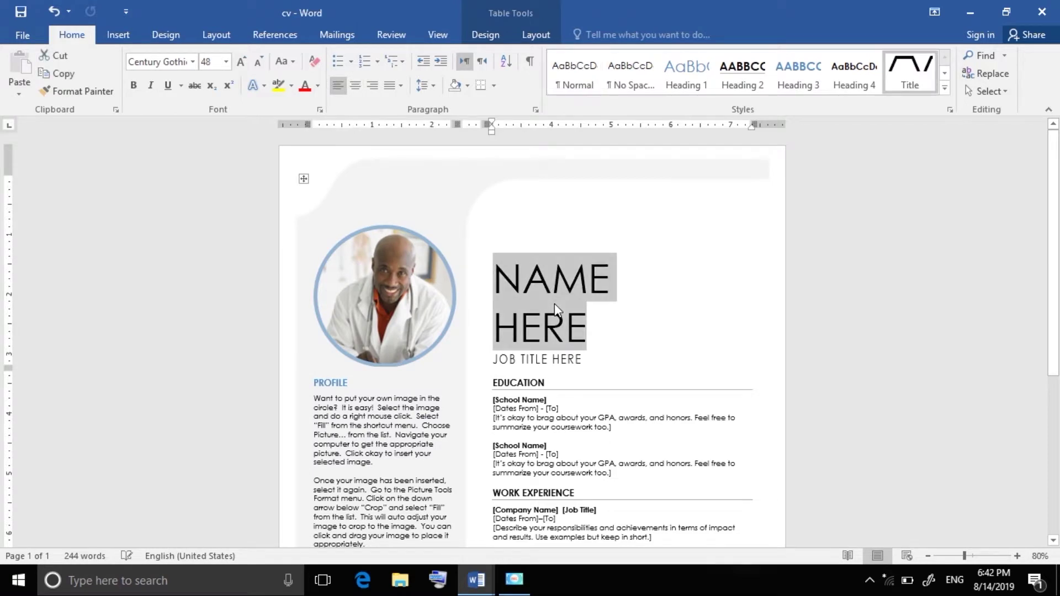
pyautogui.click(23, 34)
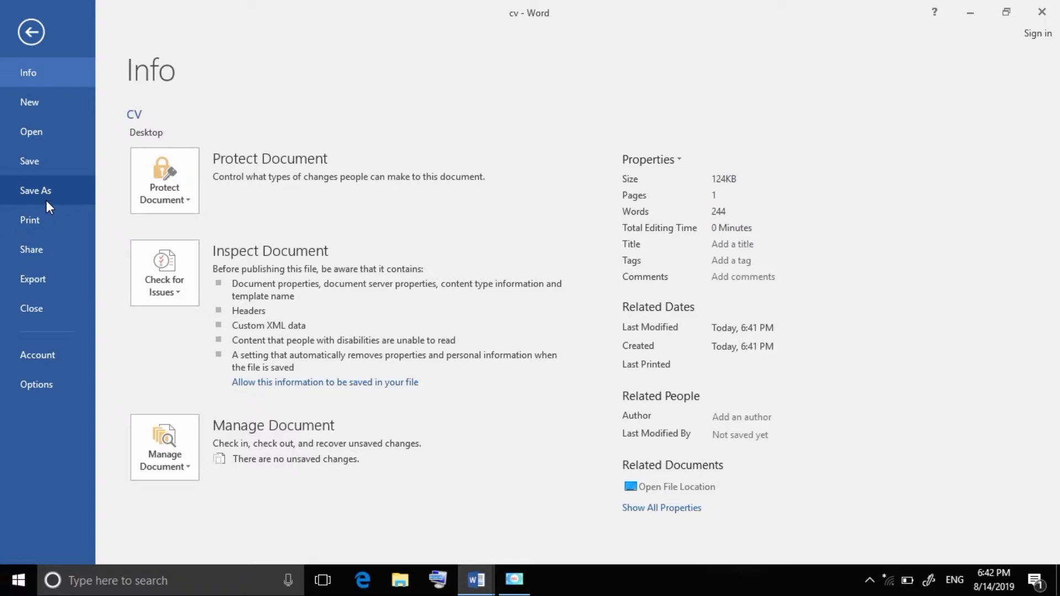
pyautogui.click(47, 162)
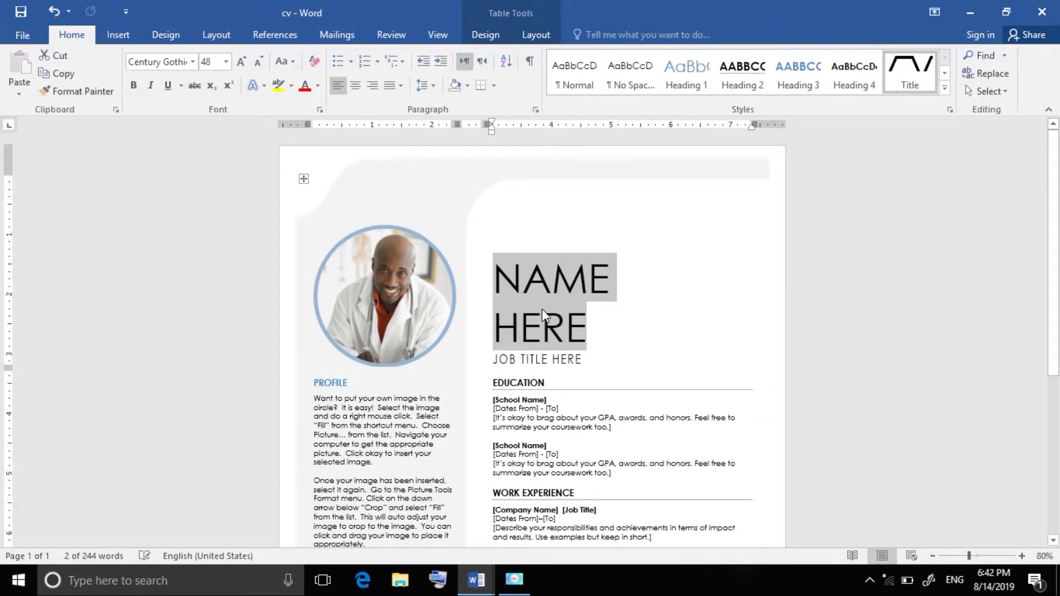
pyautogui.write('FAHIM')
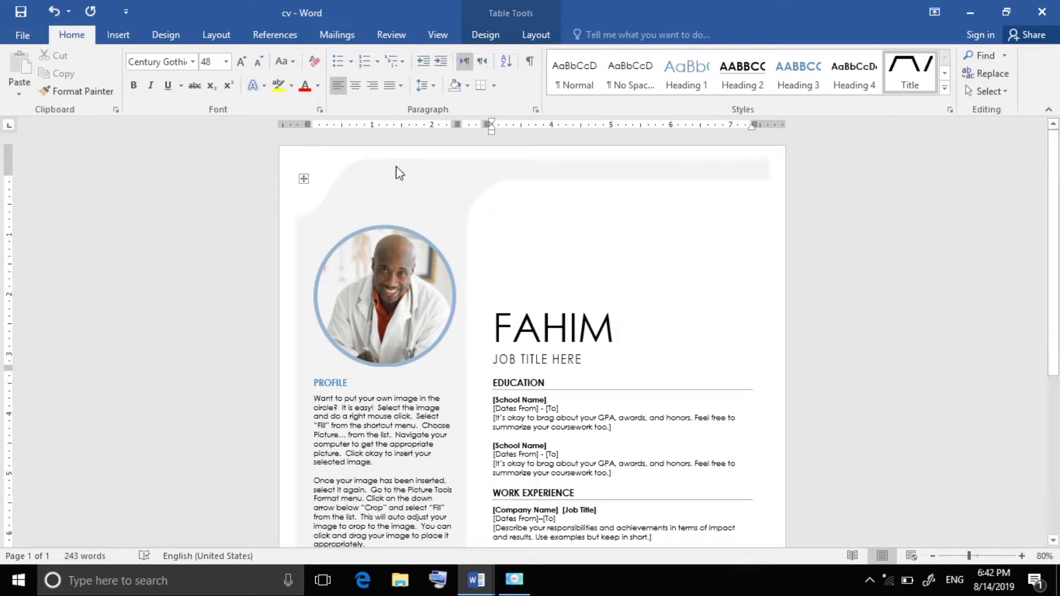
# Step: Save the cv resume, then view its Save As locations and print preview
pyautogui.click(22, 35)
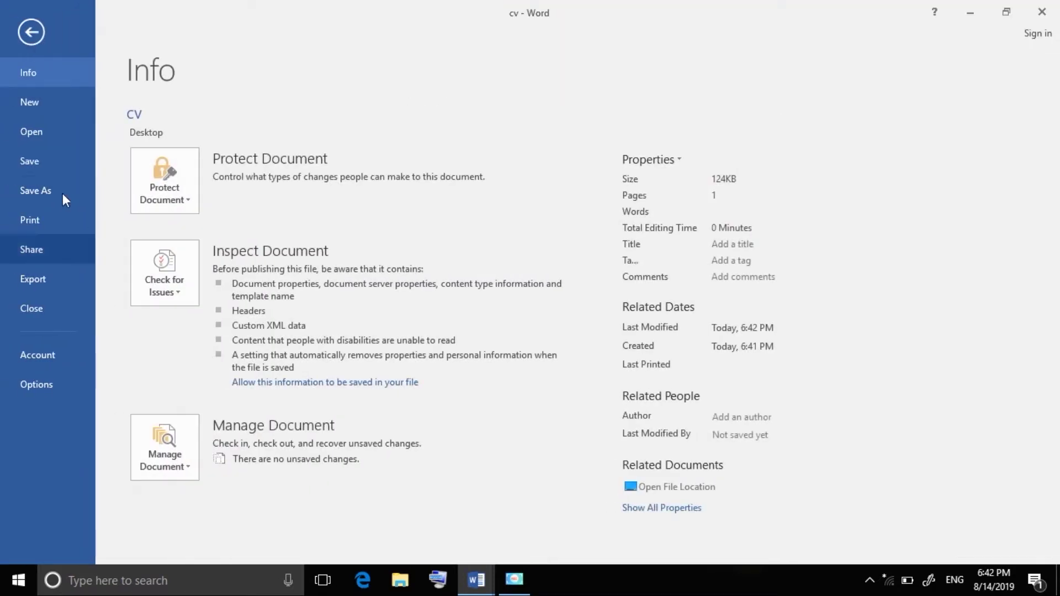
pyautogui.click(49, 160)
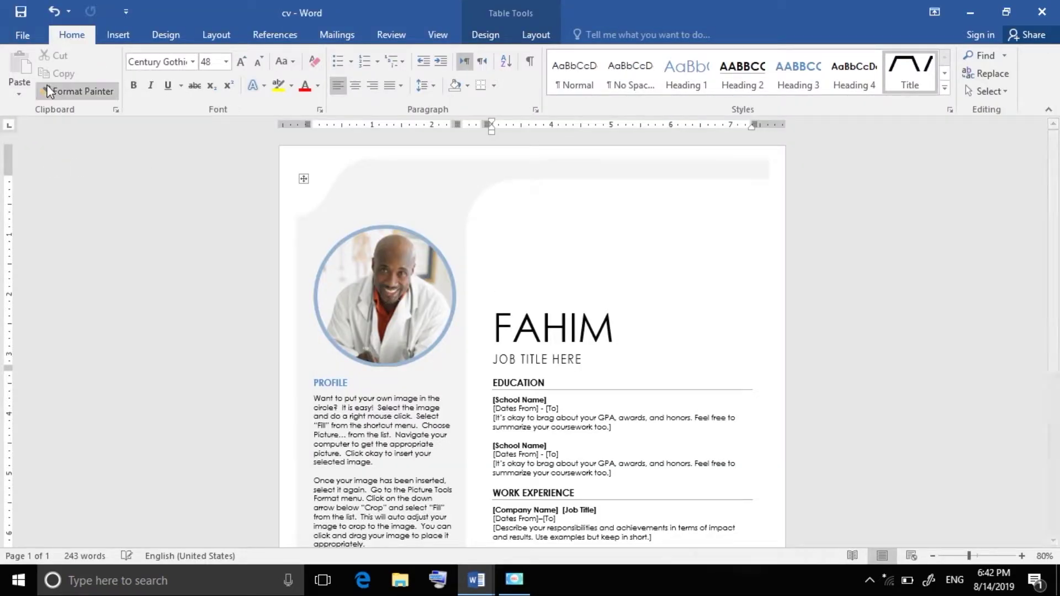
pyautogui.click(22, 34)
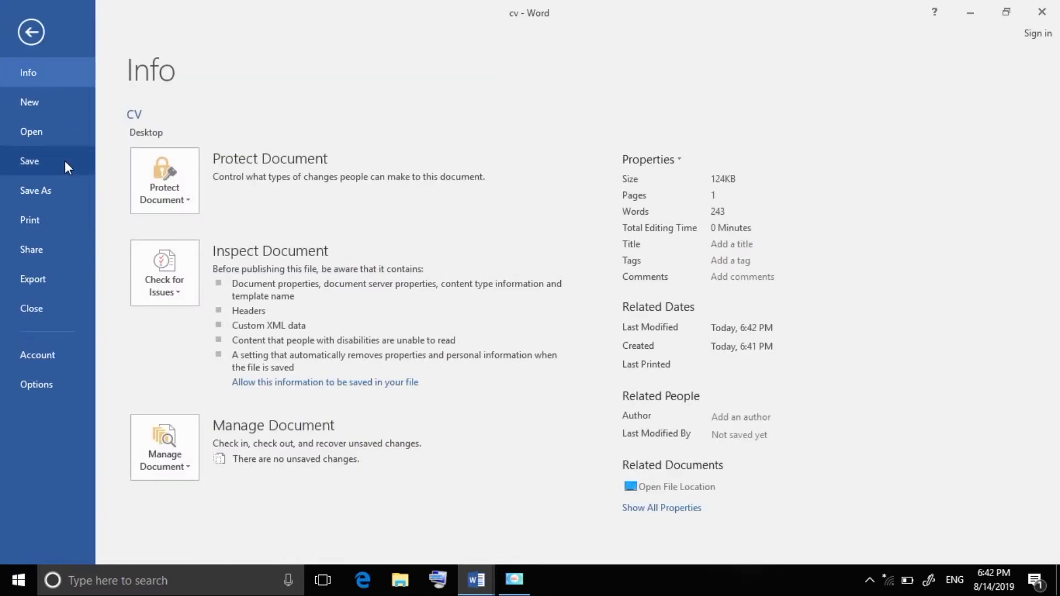
pyautogui.click(59, 182)
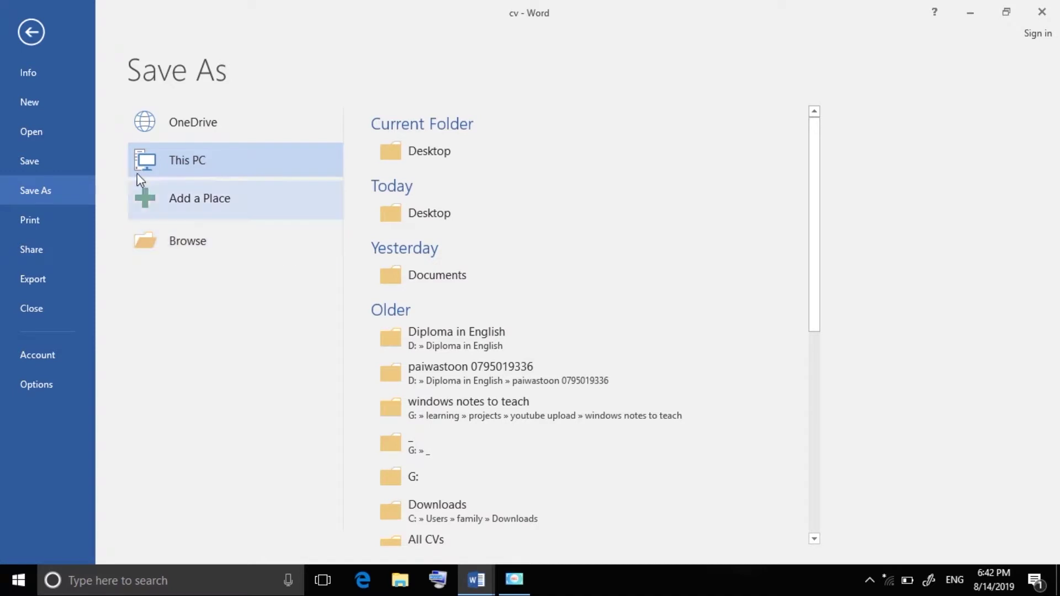
pyautogui.click(41, 217)
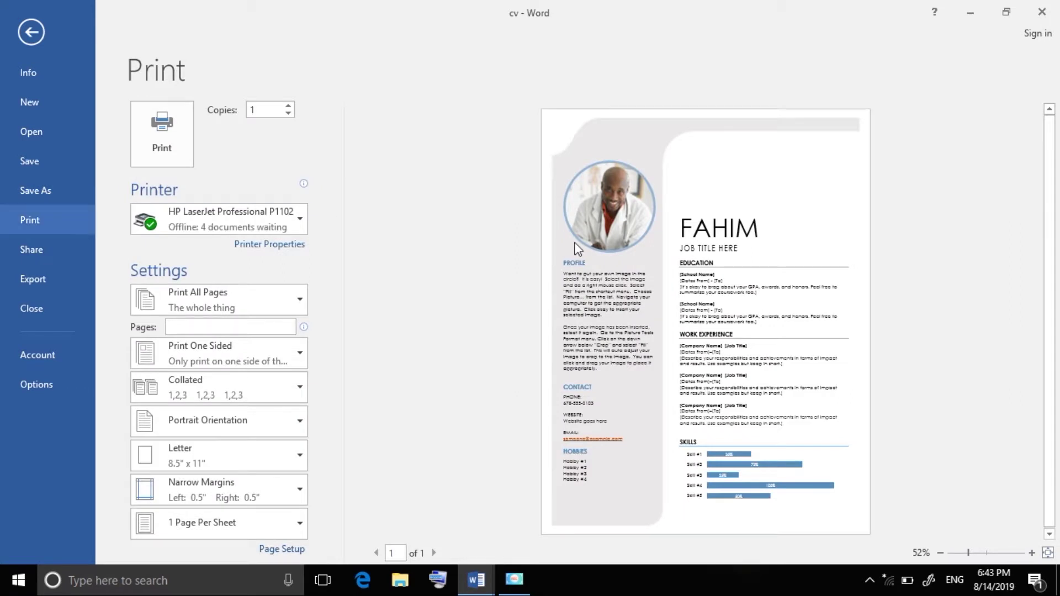
# Step: Leave the print preview and bring up the New template gallery
pyautogui.click(38, 30)
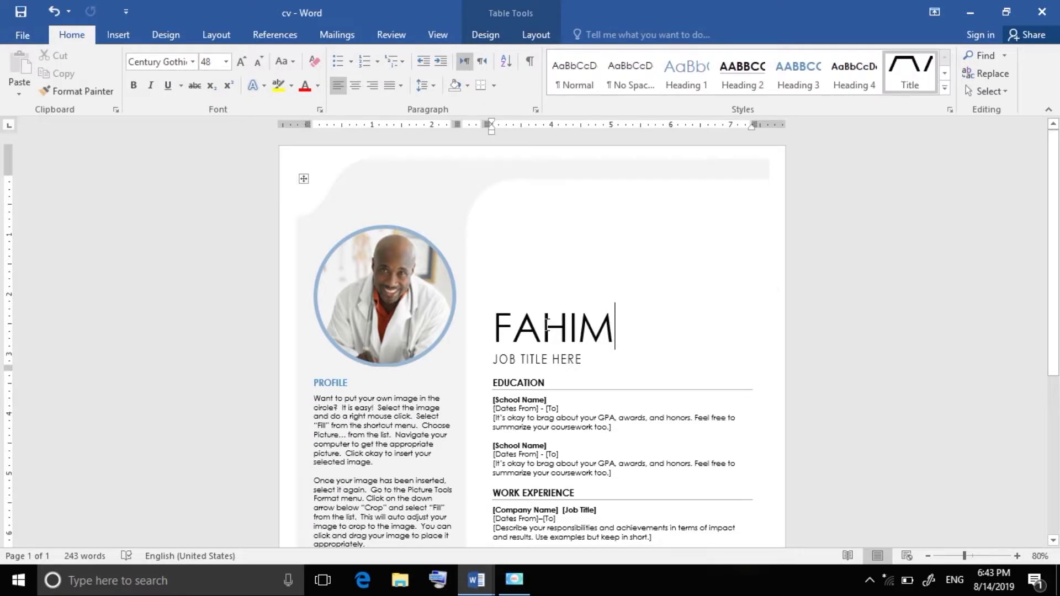
pyautogui.click(9, 31)
pyautogui.click(55, 101)
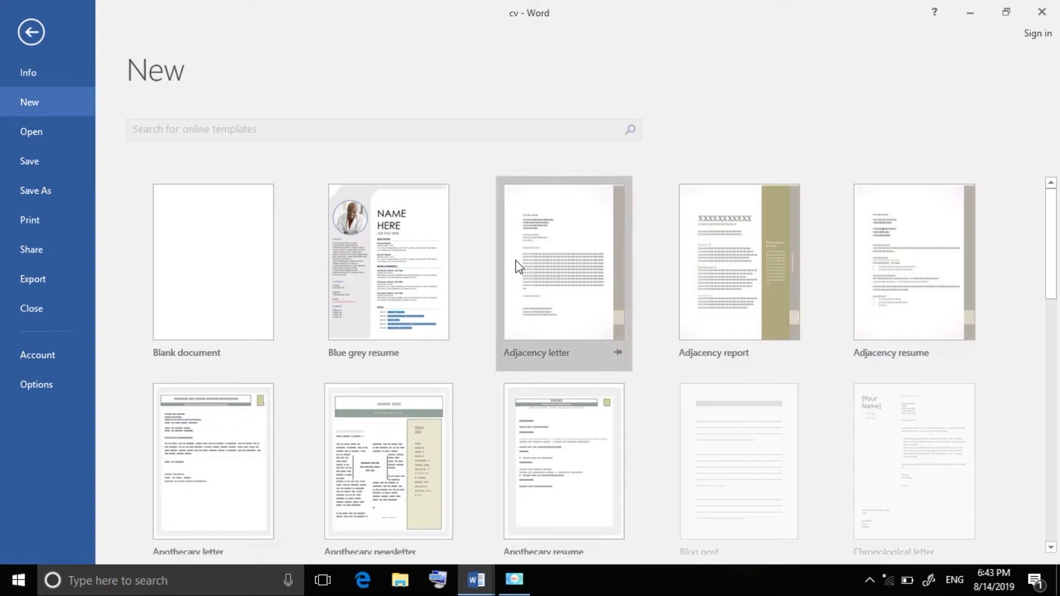
# Step: Start a blank document with a name heading formatted 41 pt bold
pyautogui.click(216, 232)
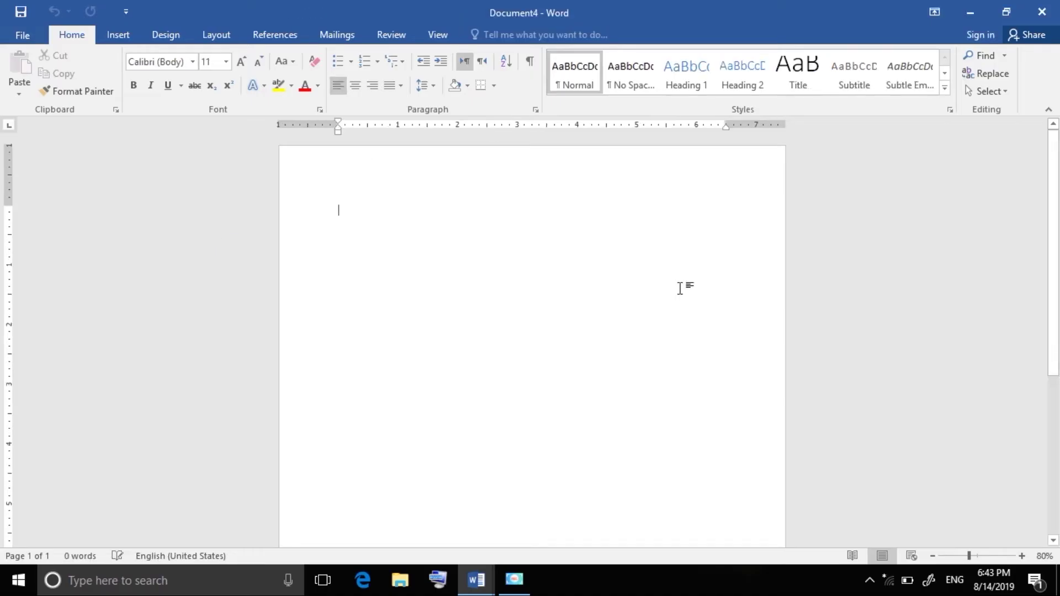
pyautogui.write('Ahmad')
pyautogui.press('Return')
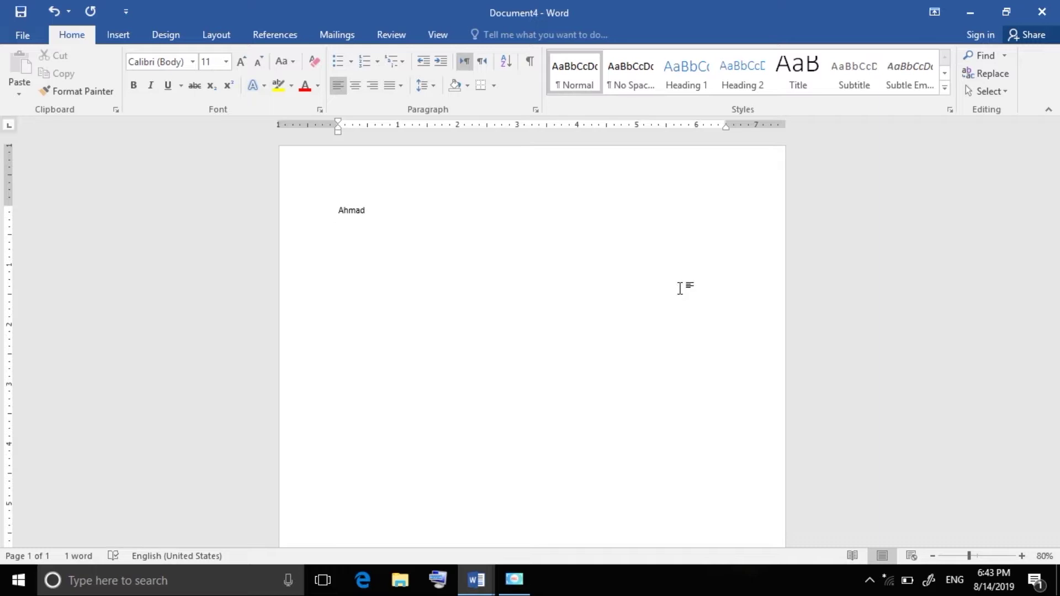
pyautogui.press('Up')
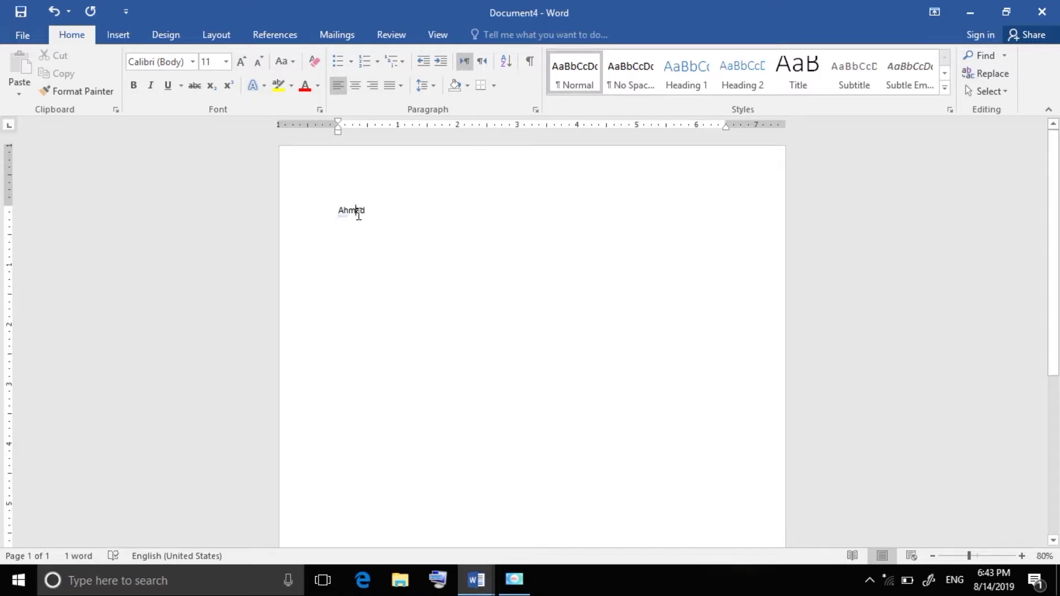
pyautogui.doubleClick(358, 213)
pyautogui.hotkey('ctrl', ']')
pyautogui.hotkey('ctrl', ']')
pyautogui.hotkey('ctrl', ']')
pyautogui.hotkey('ctrl', ']')
pyautogui.hotkey('ctrl', ']')
pyautogui.hotkey('ctrl', ']')
pyautogui.hotkey('ctrl', 'b')
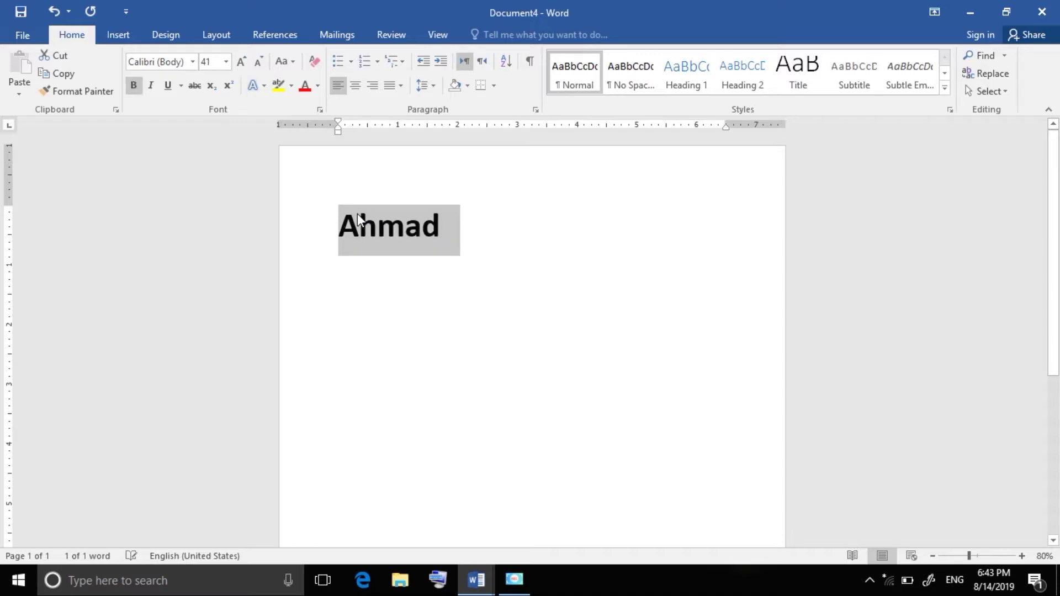
pyautogui.press('Down')
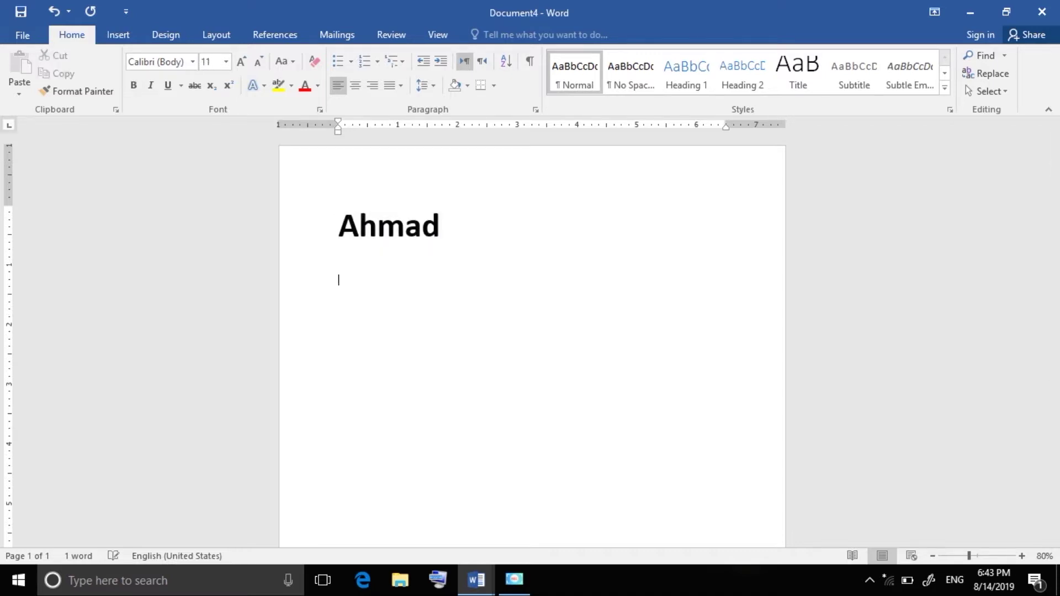
# Step: Generate sample paragraphs below the heading using the =rand function
pyautogui.press('BackSpace')
pyautogui.write('=rand(40')
pyautogui.press('Return')
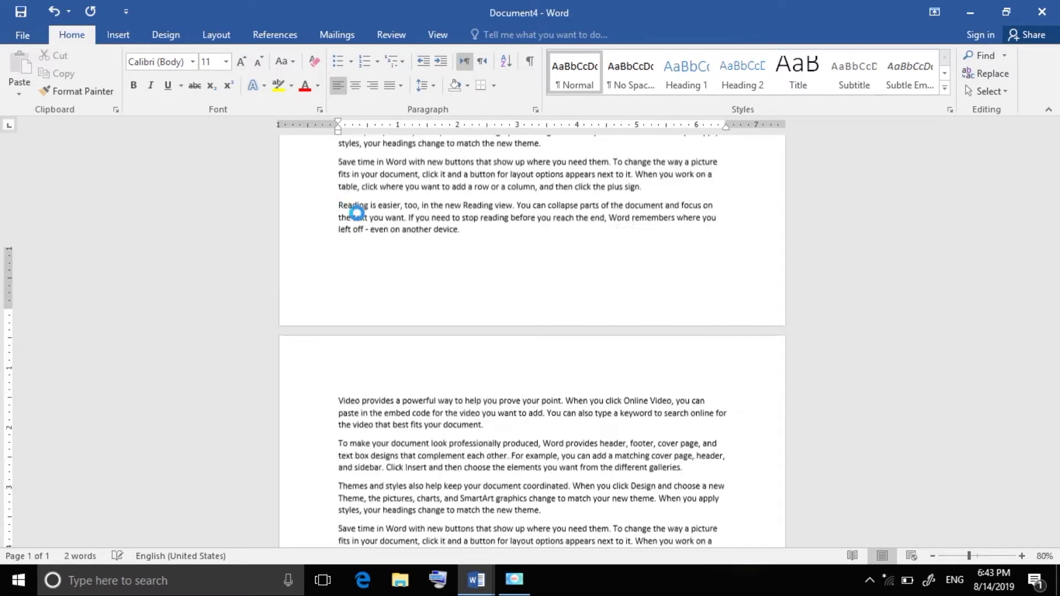
pyautogui.scroll(10, 509, 302)
pyautogui.scroll(10, 509, 302)
pyautogui.scroll(10, 509, 302)
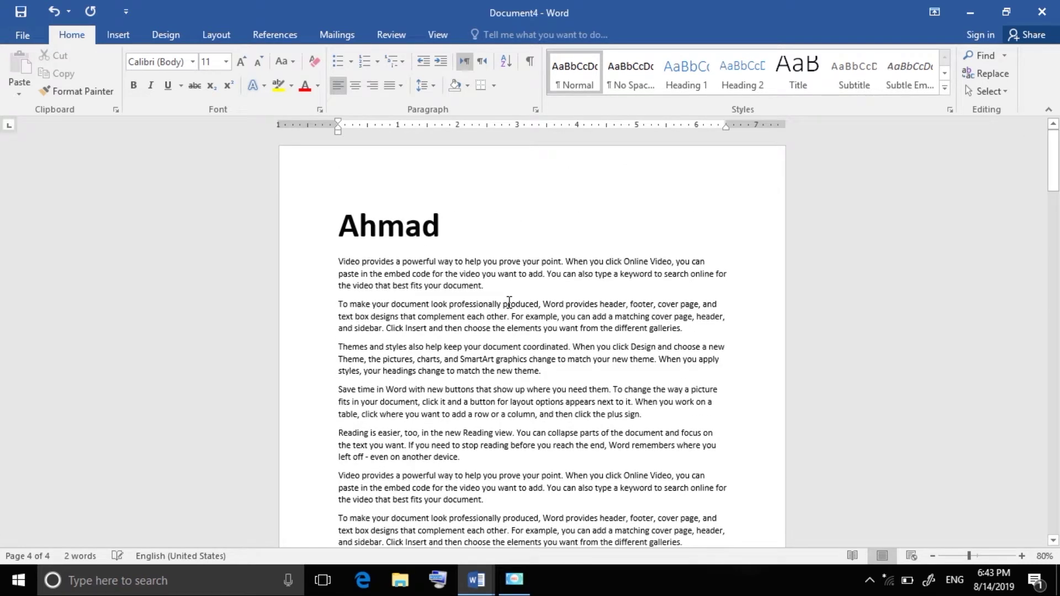
# Step: Show the print preview and settings for the new document
pyautogui.click(22, 35)
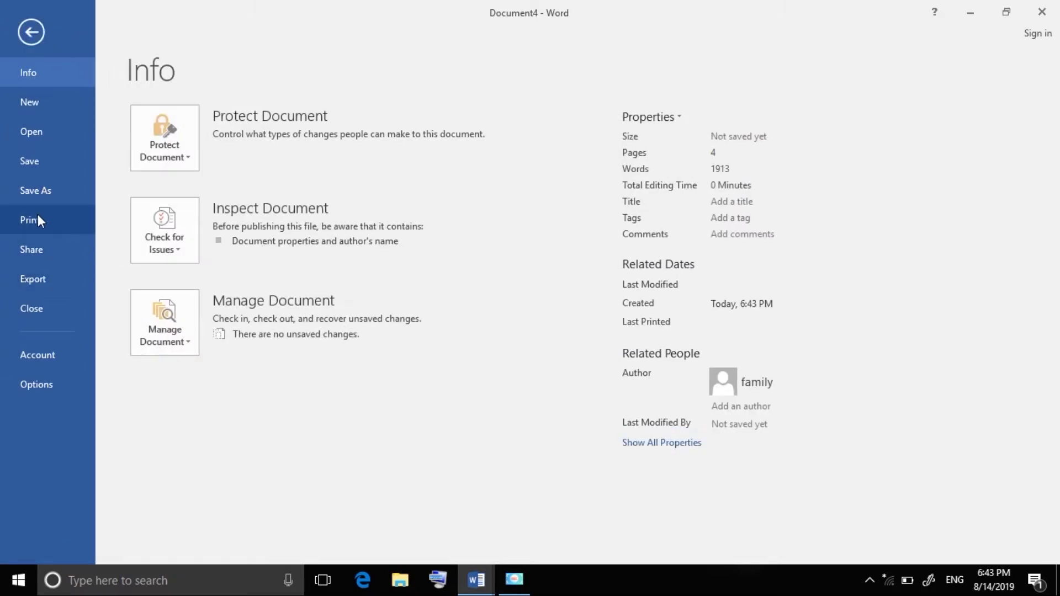
pyautogui.click(32, 33)
pyautogui.hotkey('ctrl', 'p')
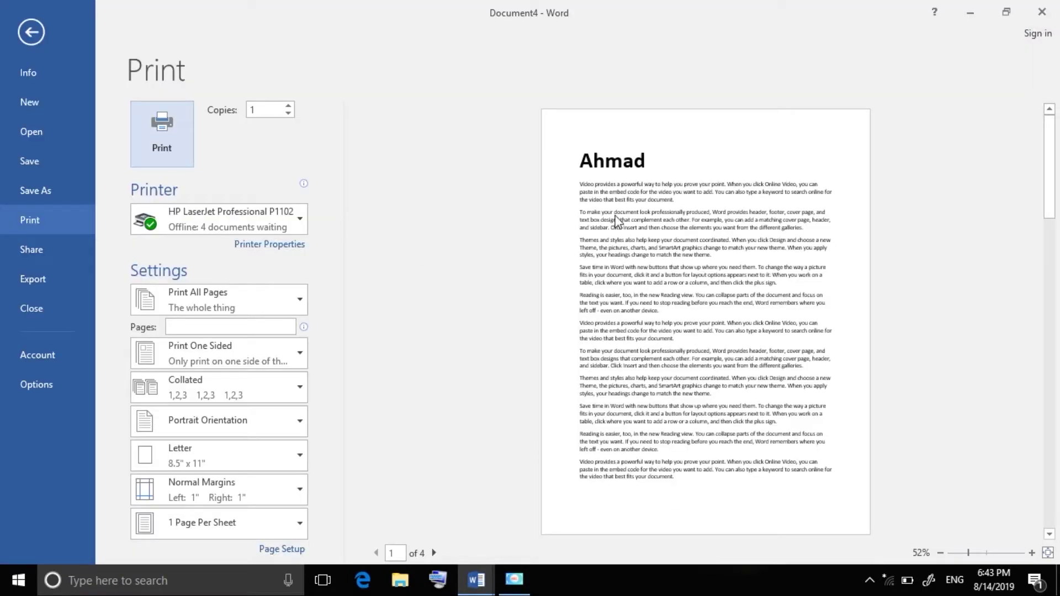
# Step: Inspect the printer list, keeping the HP LaserJet printer selected
pyautogui.click(258, 221)
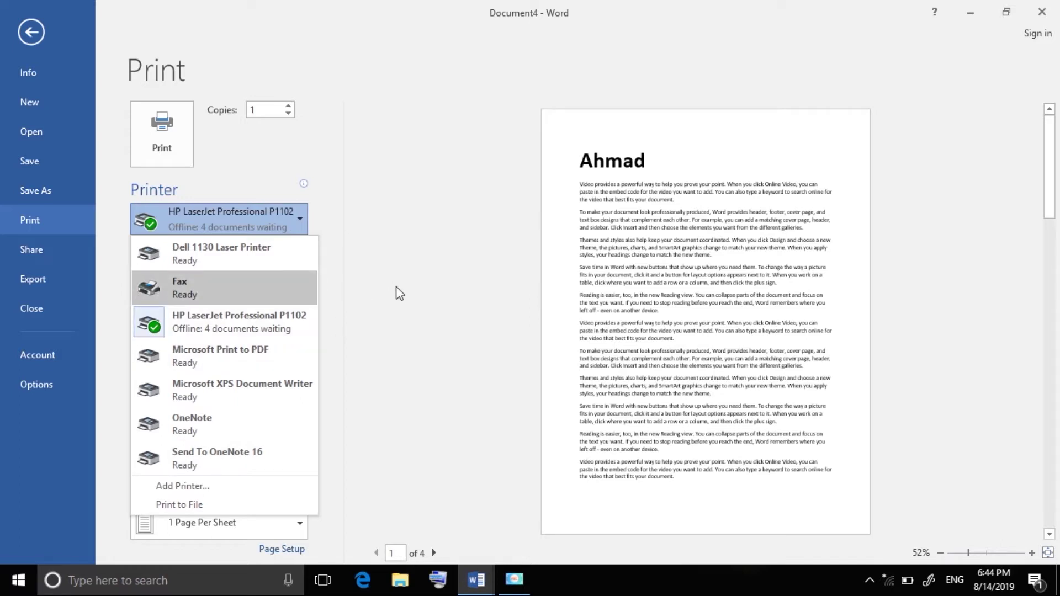
pyautogui.click(406, 271)
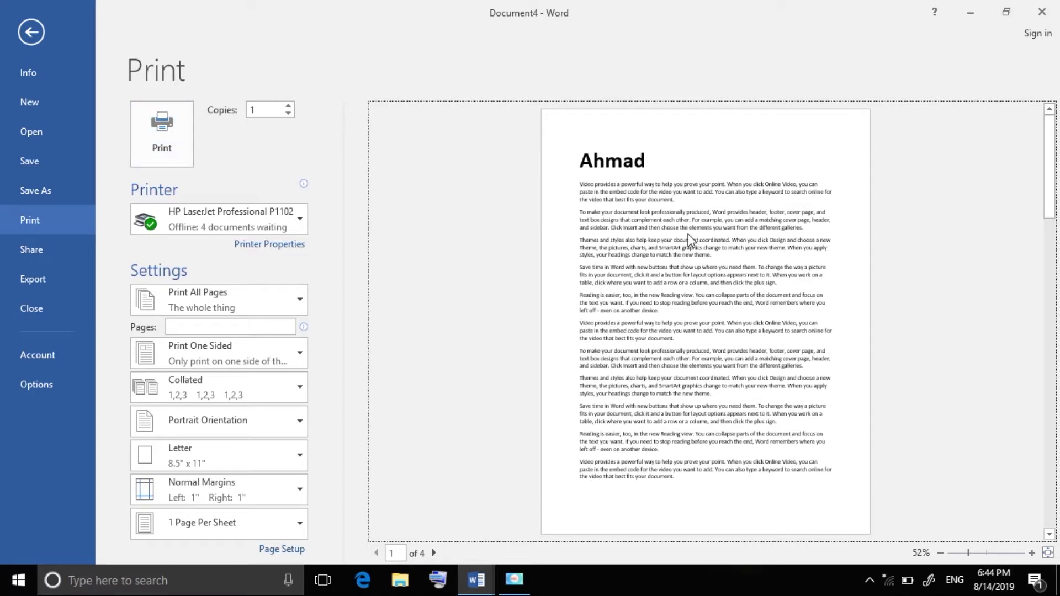
pyautogui.click(269, 107)
# Step: Set the copies to 50, scroll the preview, then set copies back to 1
pyautogui.moveTo(269, 107); pyautogui.dragTo(243, 109)
pyautogui.write('50')
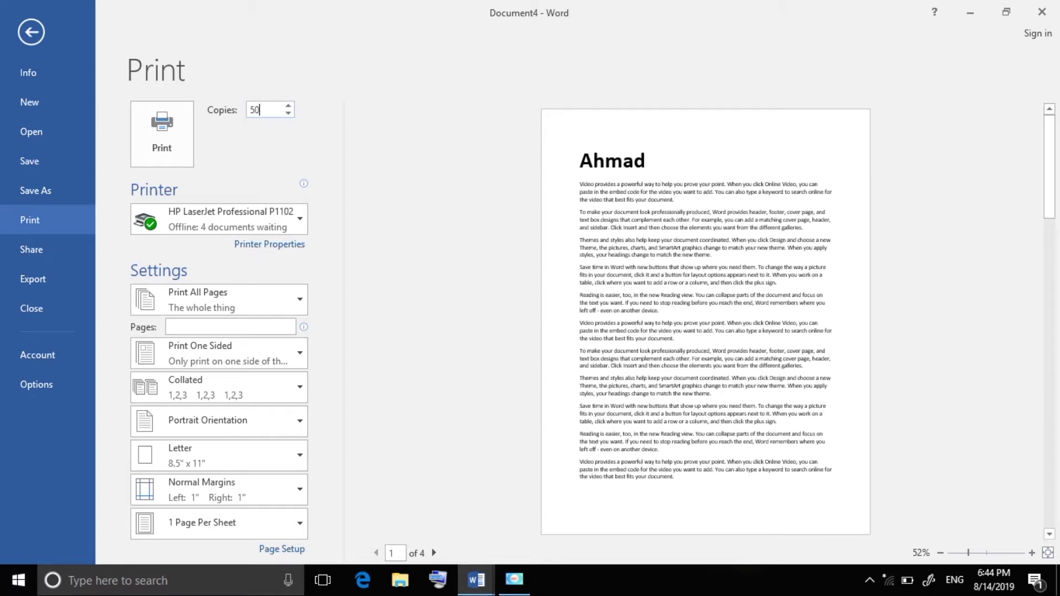
pyautogui.moveTo(1052, 188); pyautogui.dragTo(1056, 507)
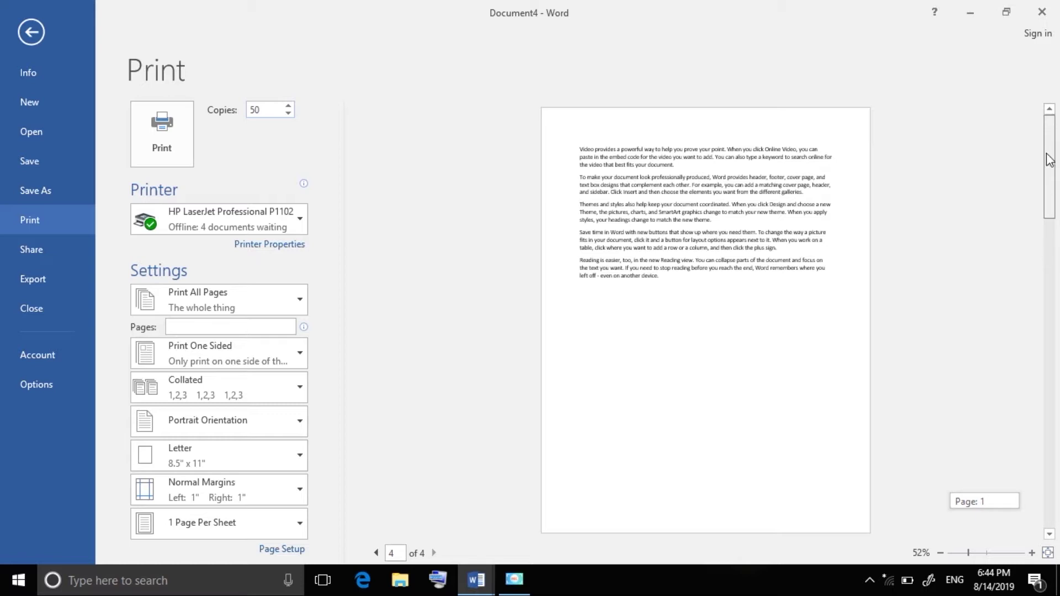
pyautogui.moveTo(1055, 507); pyautogui.dragTo(1052, 166)
pyautogui.doubleClick(245, 109)
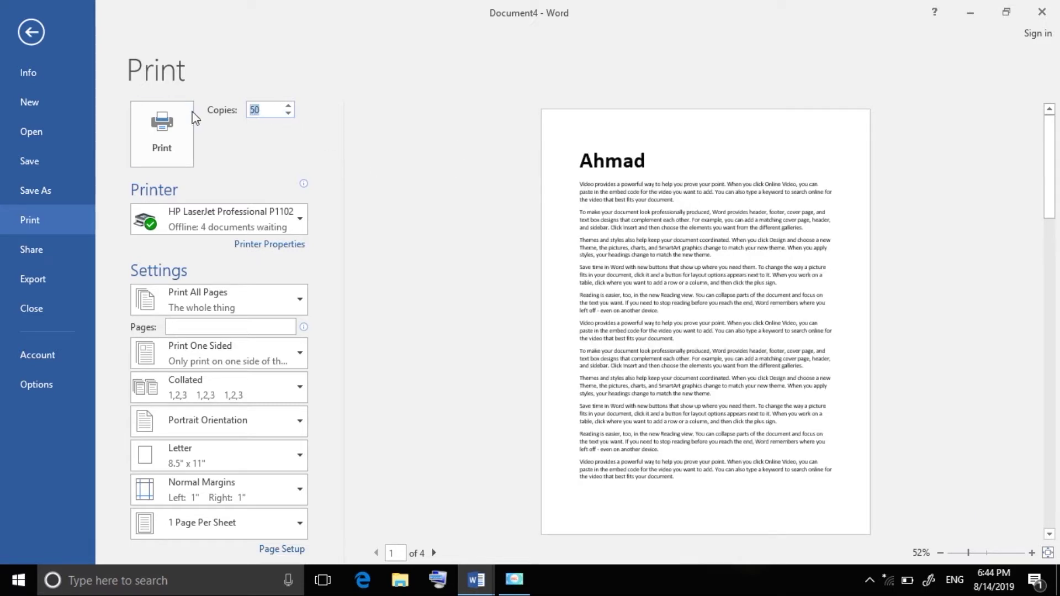
pyautogui.write('1')
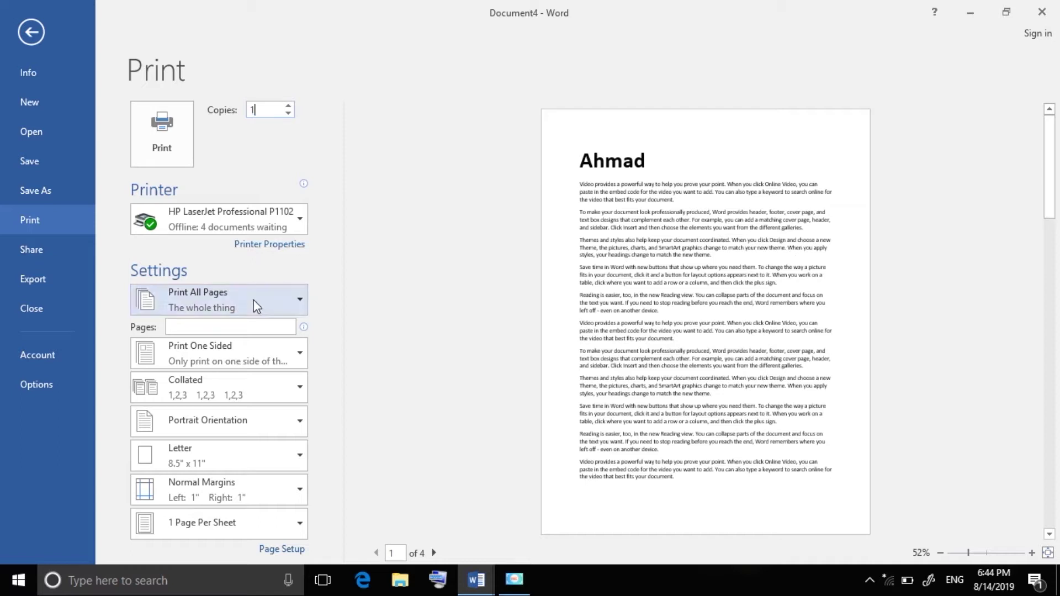
# Step: Page through the preview and open the Print All Pages range choices
pyautogui.click(1051, 303)
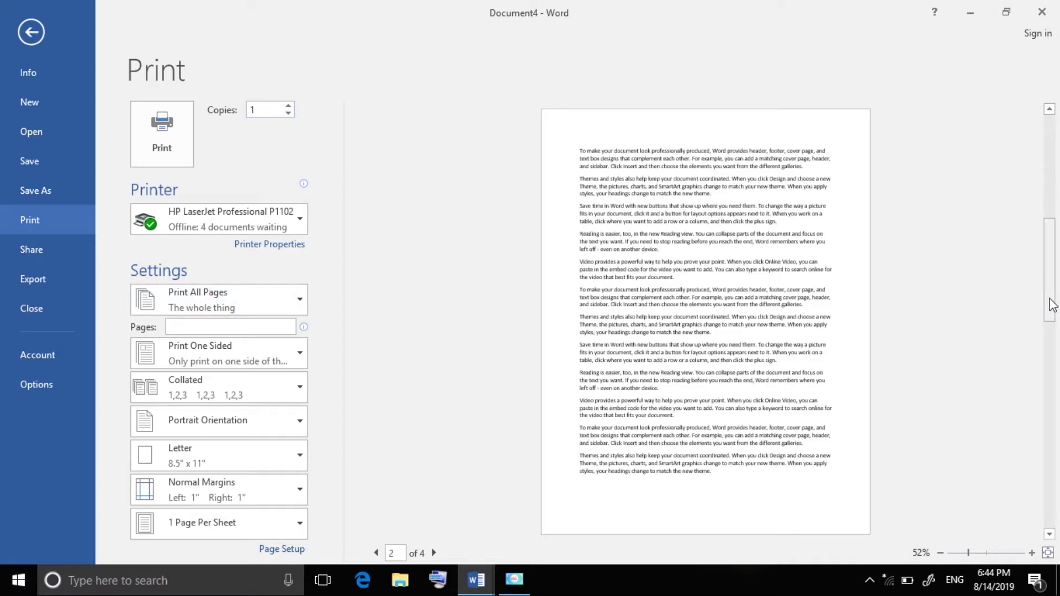
pyautogui.moveTo(1051, 303); pyautogui.dragTo(1048, 362)
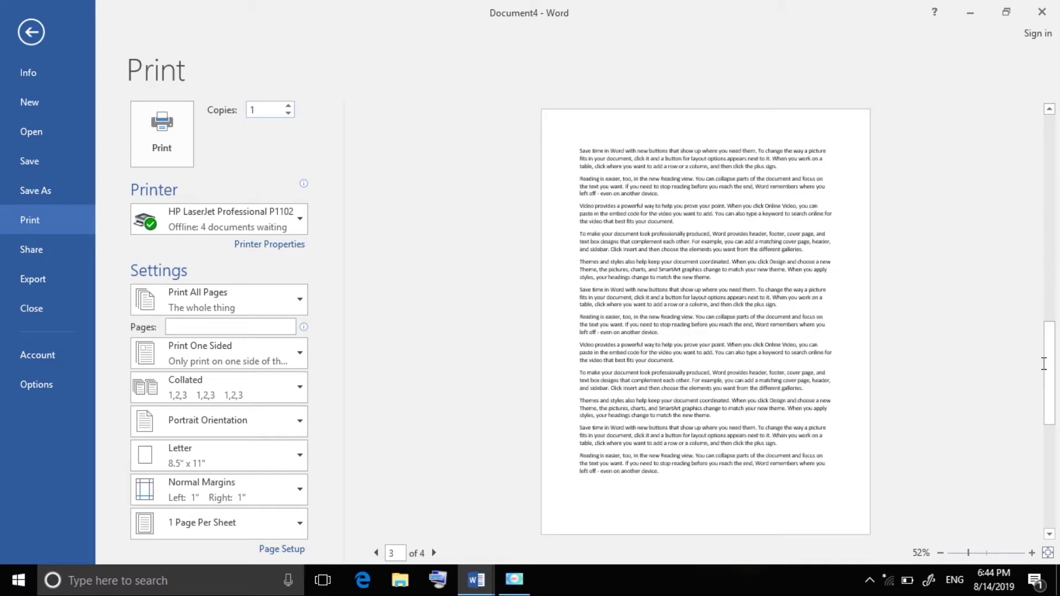
pyautogui.click(797, 360)
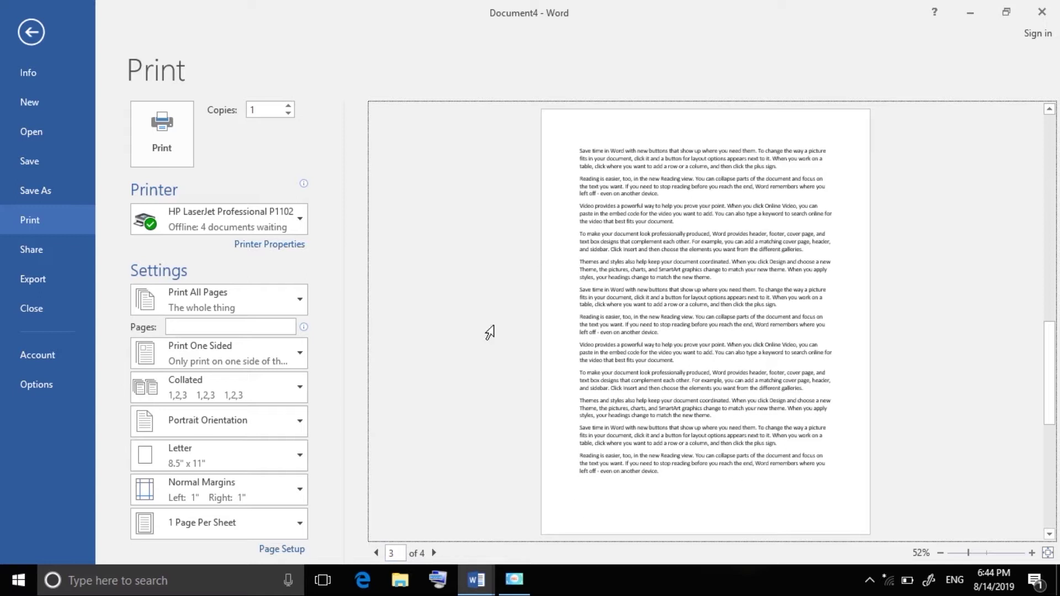
pyautogui.click(220, 304)
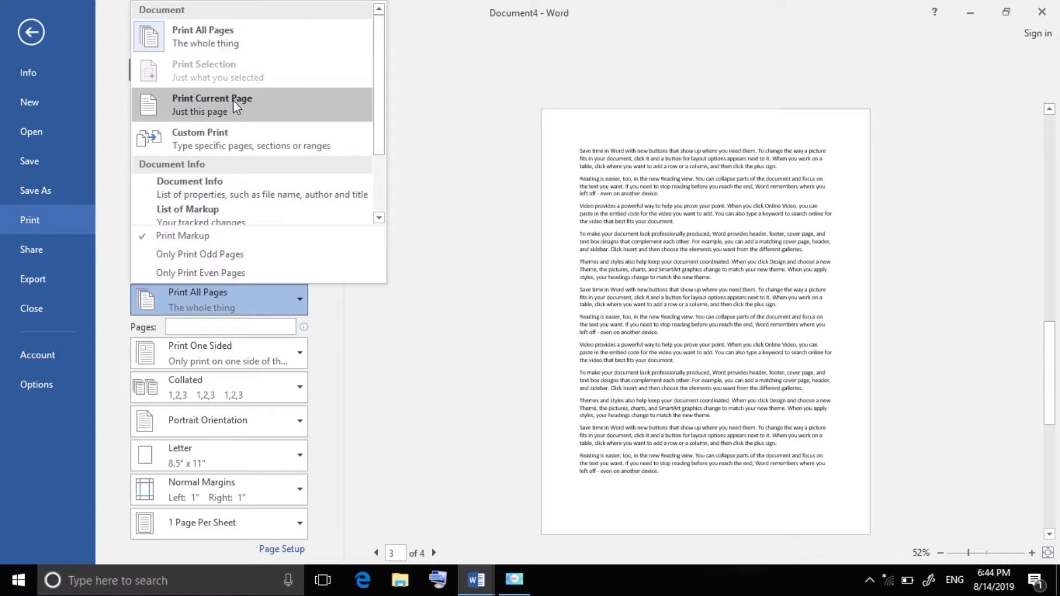
# Step: Try limiting the printout to the current page only
pyautogui.click(742, 298)
pyautogui.moveTo(1049, 388); pyautogui.dragTo(1049, 332)
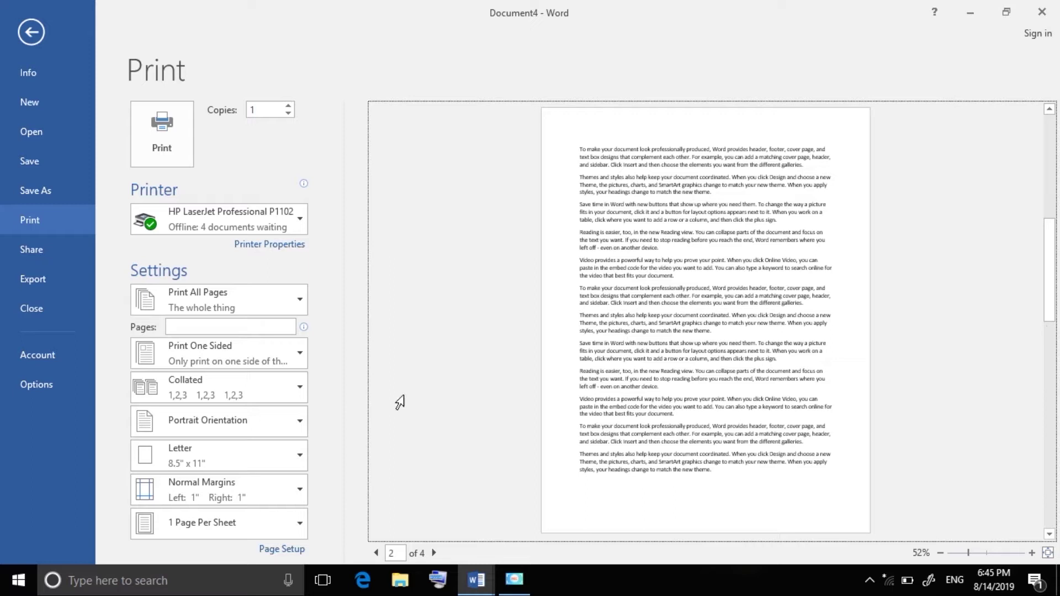
pyautogui.click(231, 302)
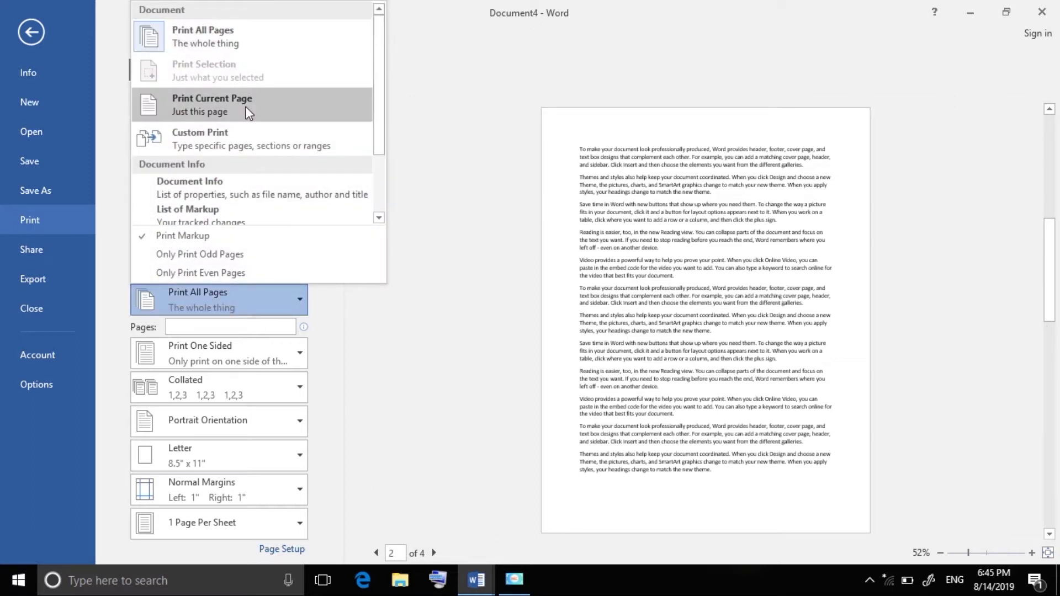
pyautogui.click(246, 111)
# Step: Print a custom page range of 20-40 instead of 20,28,40
pyautogui.click(264, 296)
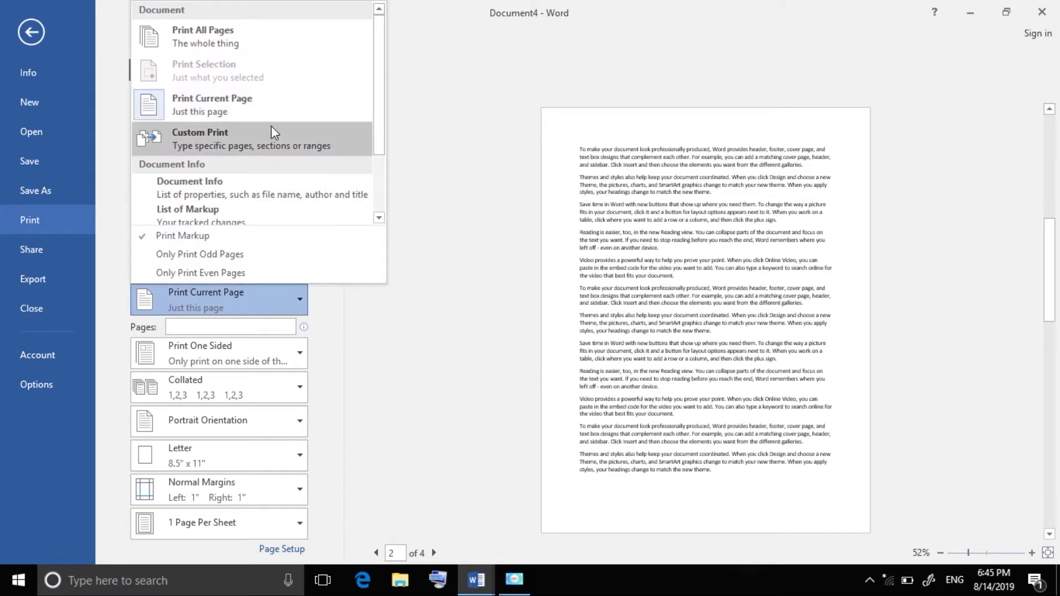
pyautogui.click(271, 129)
pyautogui.click(250, 328)
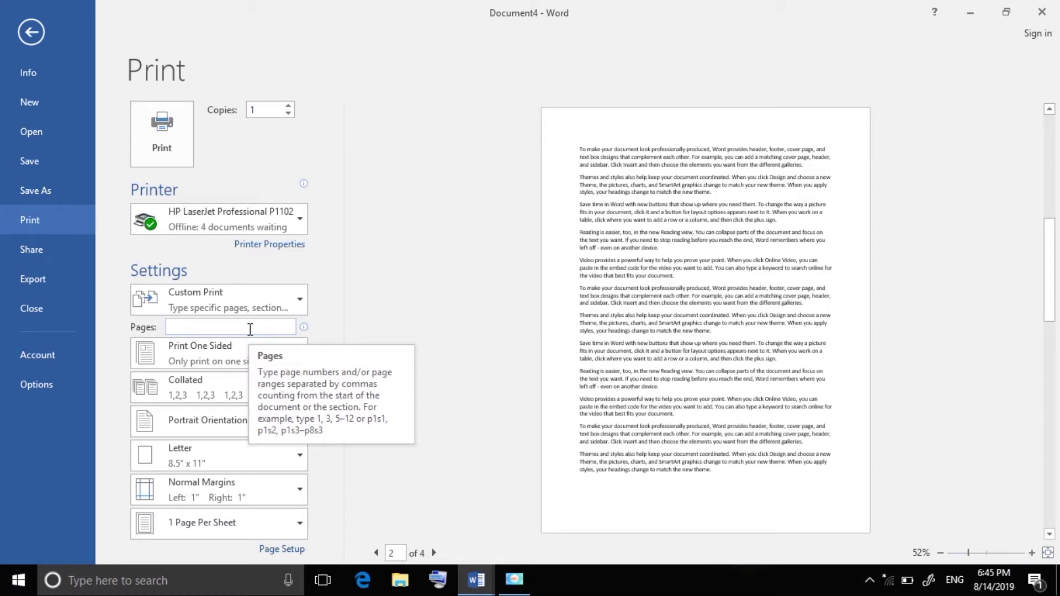
pyautogui.write('20,')
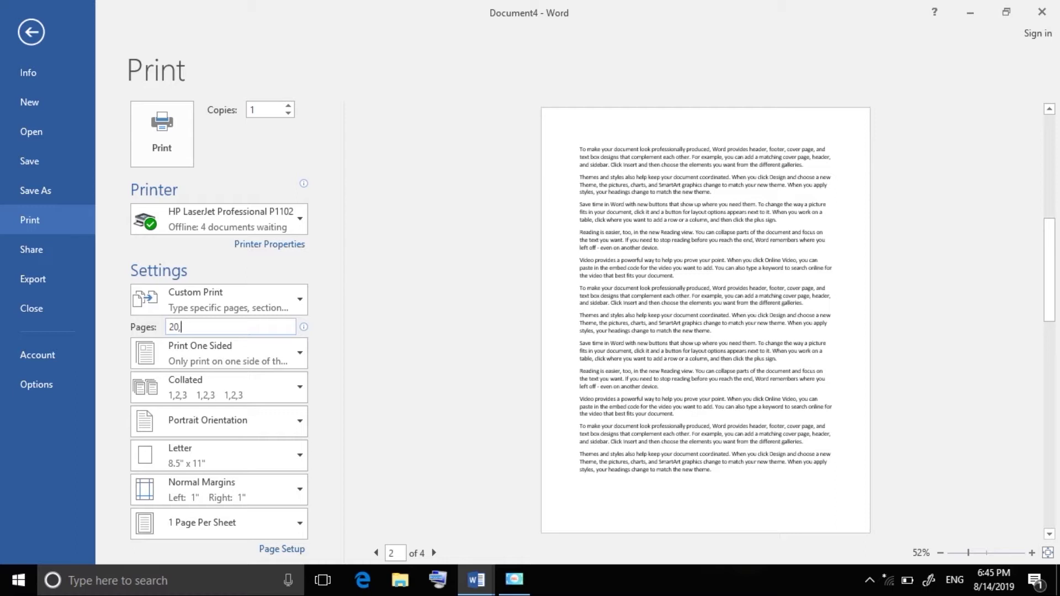
pyautogui.write('28,')
pyautogui.write('40')
pyautogui.press('BackSpace')
pyautogui.press('BackSpace')
pyautogui.press('BackSpace')
pyautogui.press('BackSpace')
pyautogui.press('BackSpace')
pyautogui.press('BackSpace')
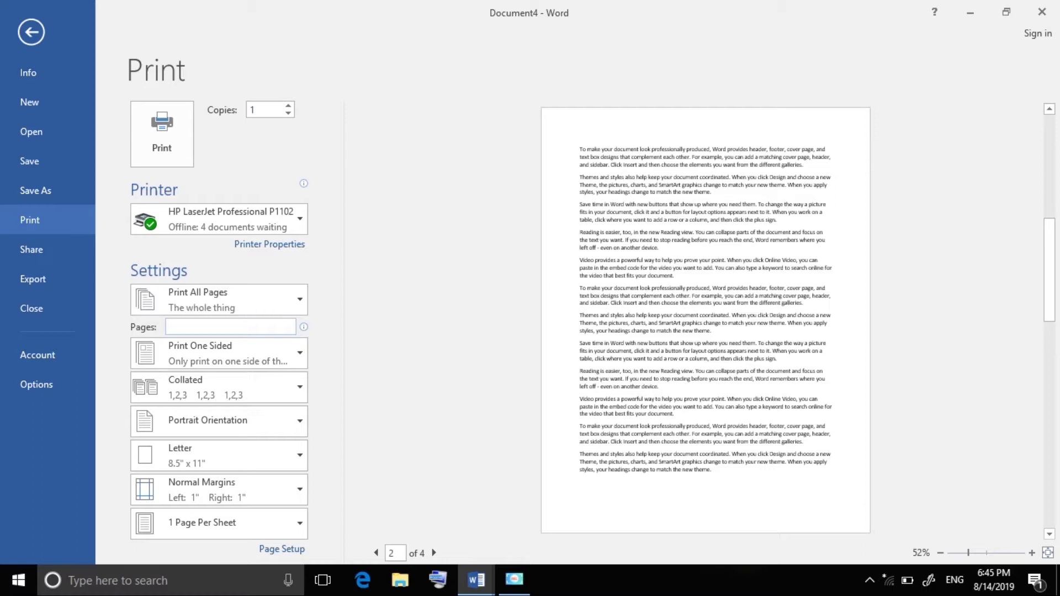
pyautogui.moveTo(230, 327)
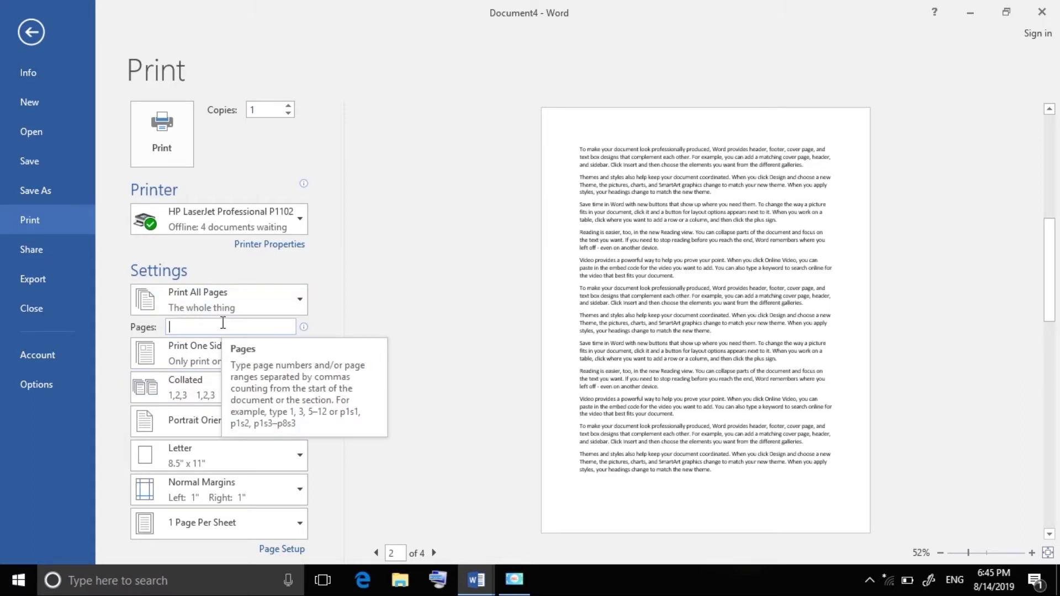
pyautogui.write('20')
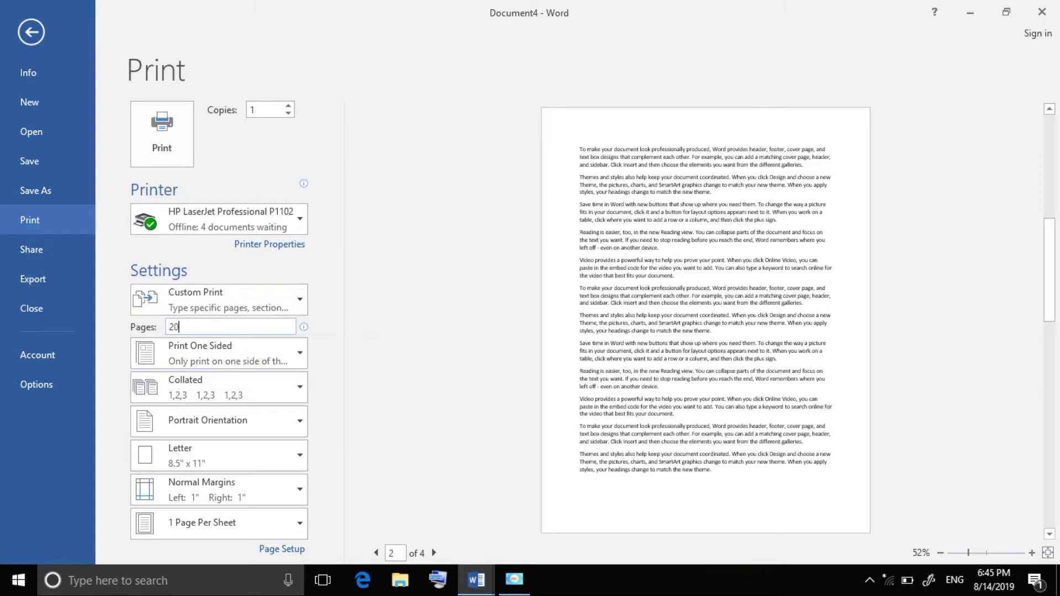
pyautogui.write('-40')
pyautogui.click(277, 297)
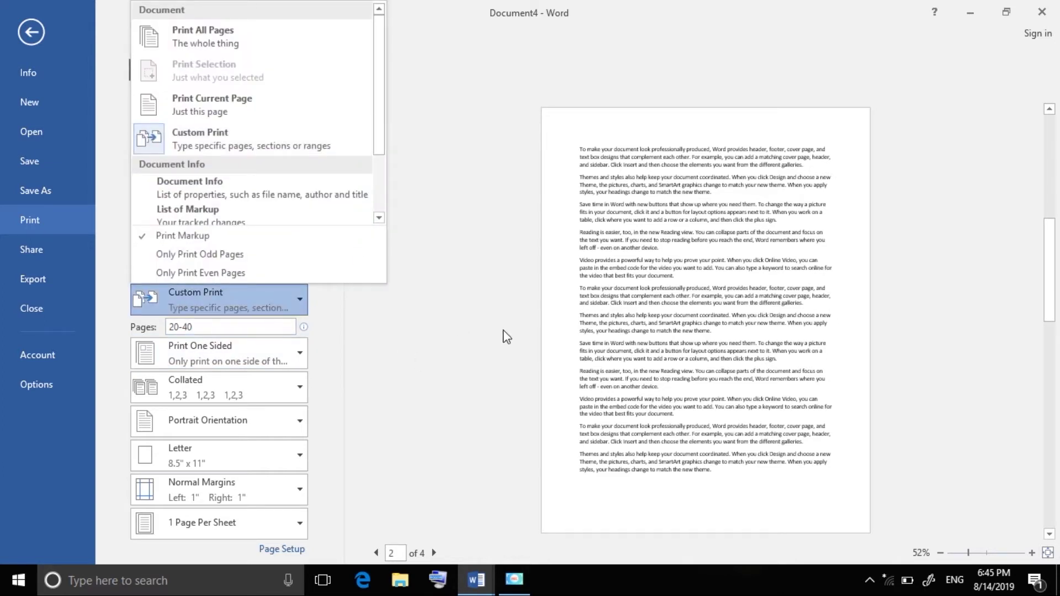
pyautogui.click(503, 332)
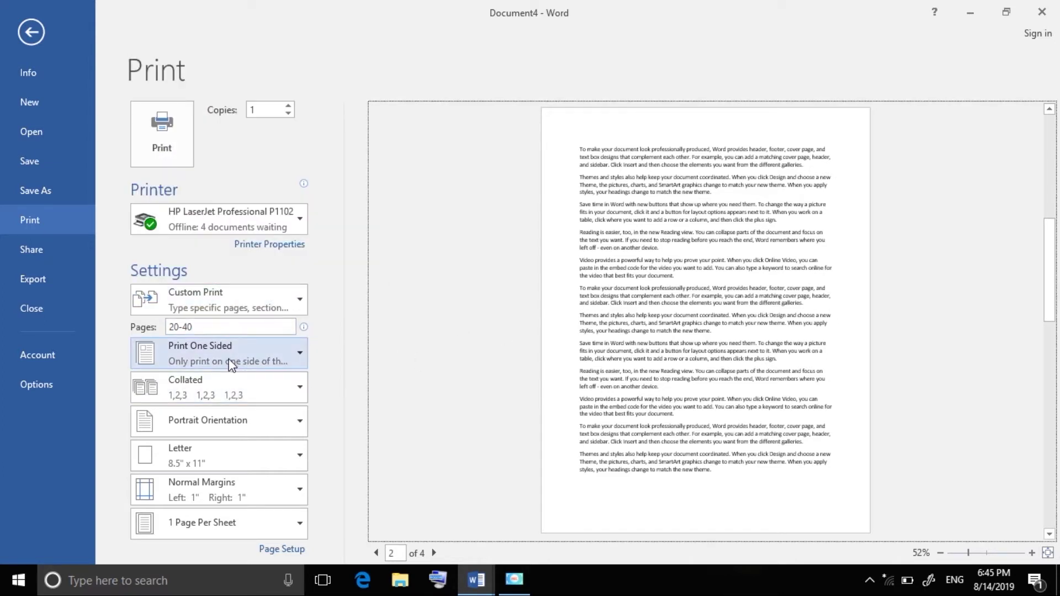
pyautogui.click(231, 364)
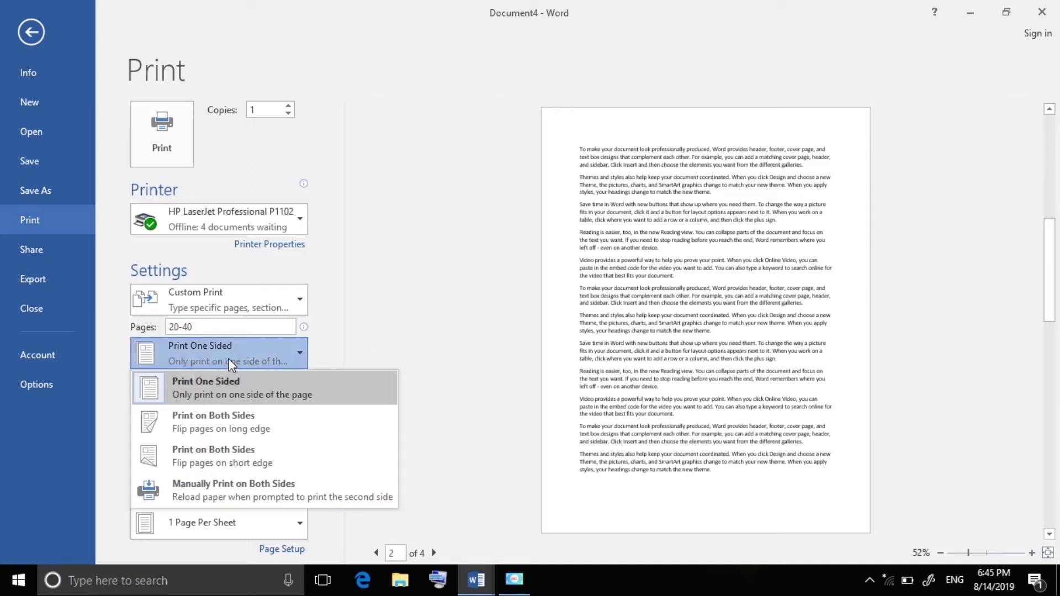
pyautogui.click(758, 329)
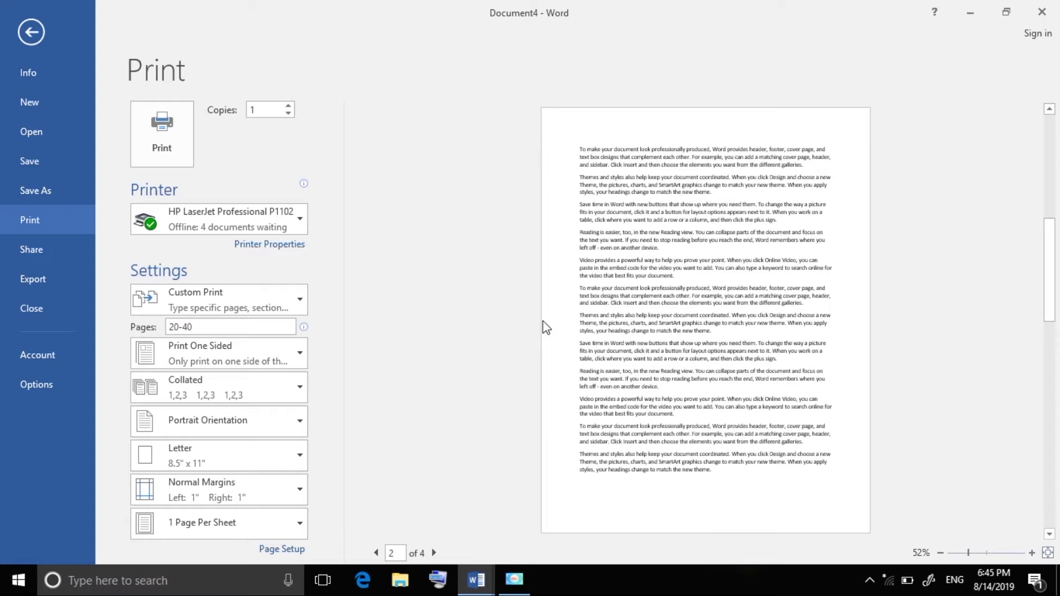
pyautogui.click(284, 367)
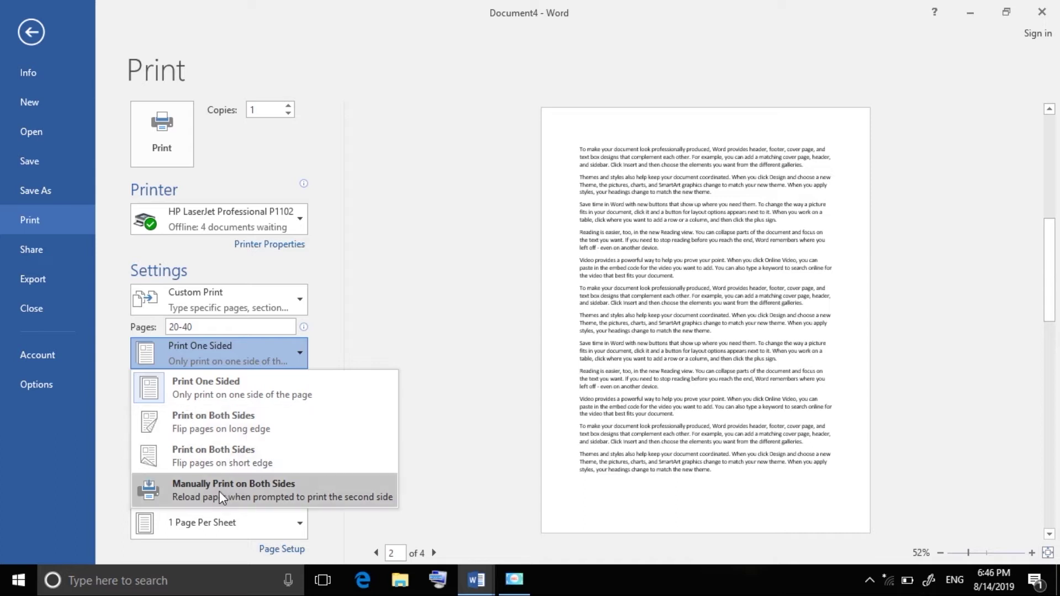
pyautogui.click(361, 313)
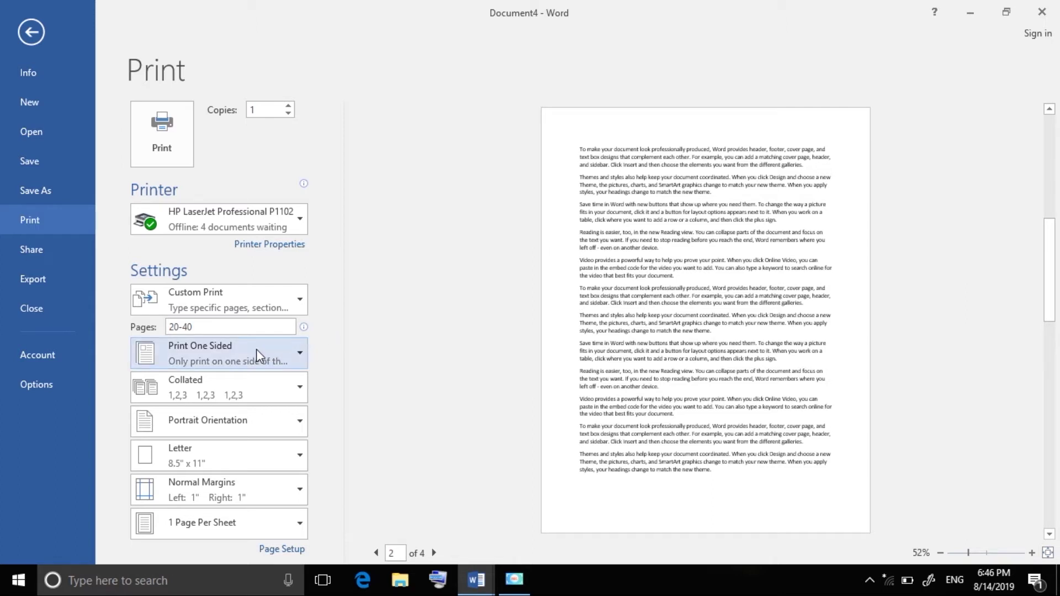
pyautogui.click(252, 383)
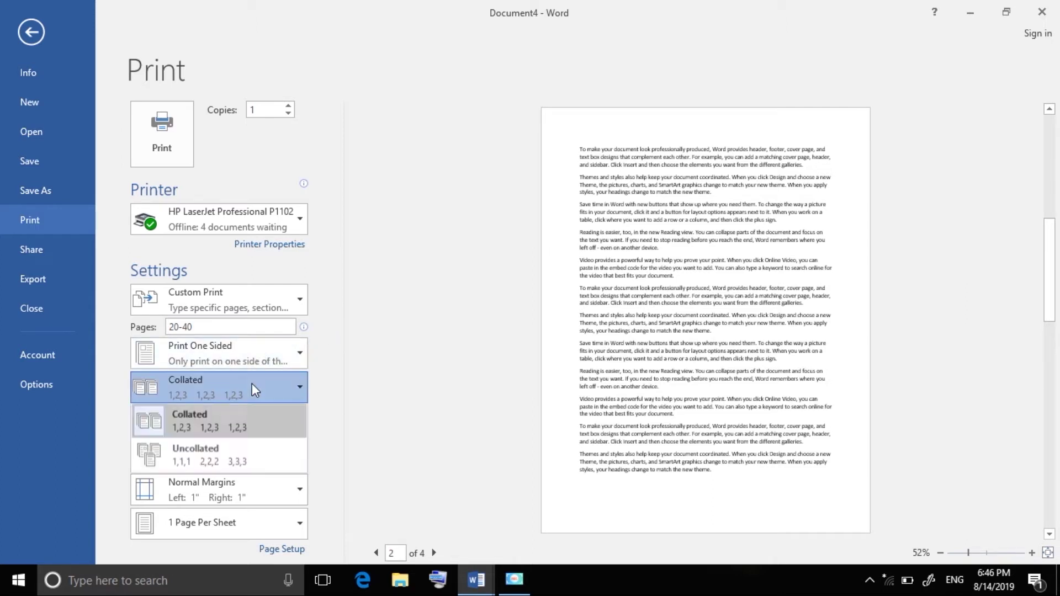
pyautogui.click(252, 383)
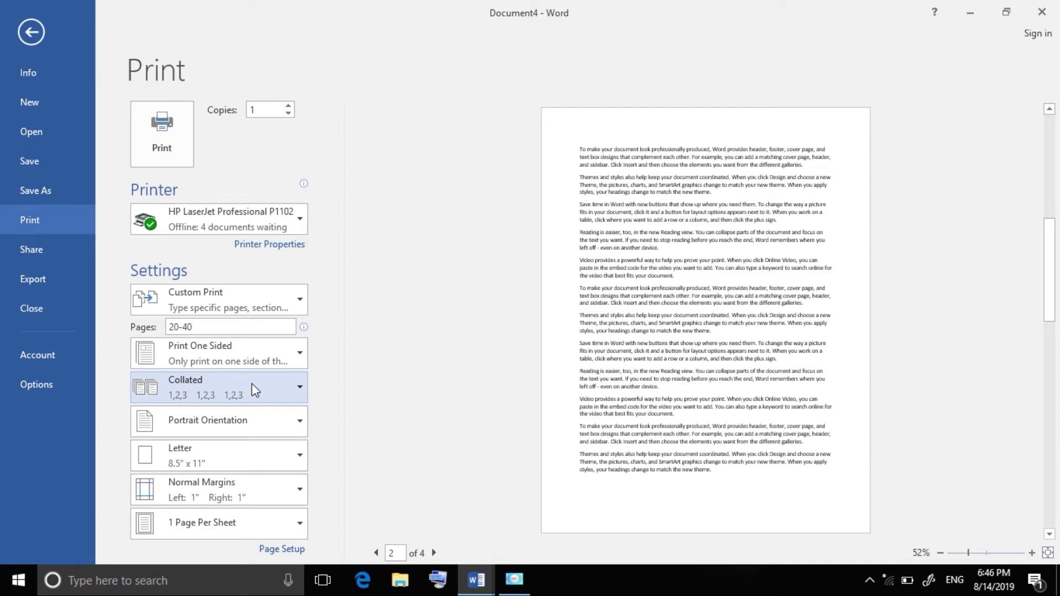
pyautogui.click(254, 390)
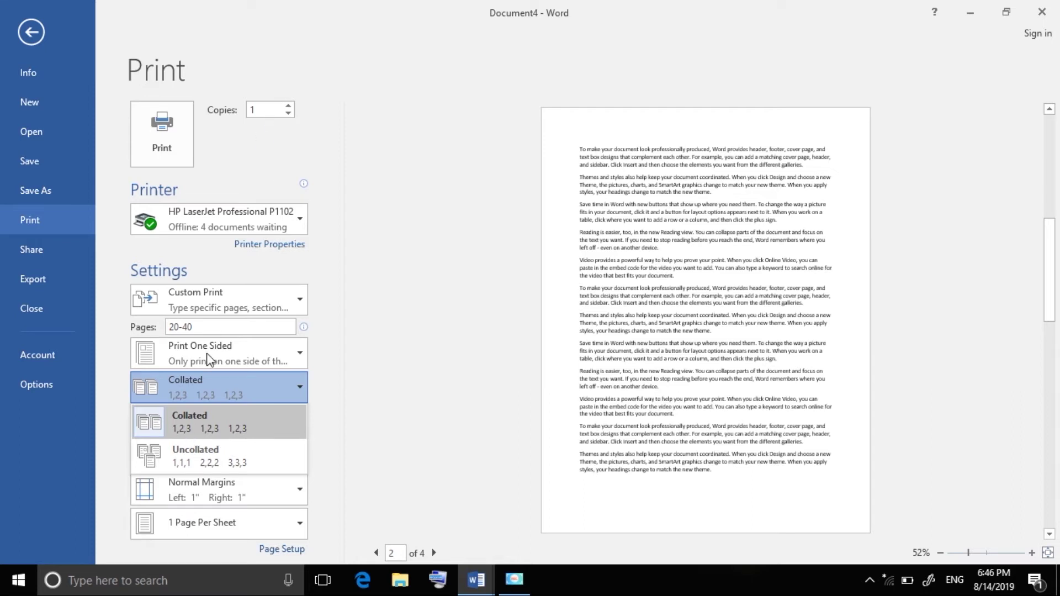
pyautogui.click(192, 389)
pyautogui.click(191, 390)
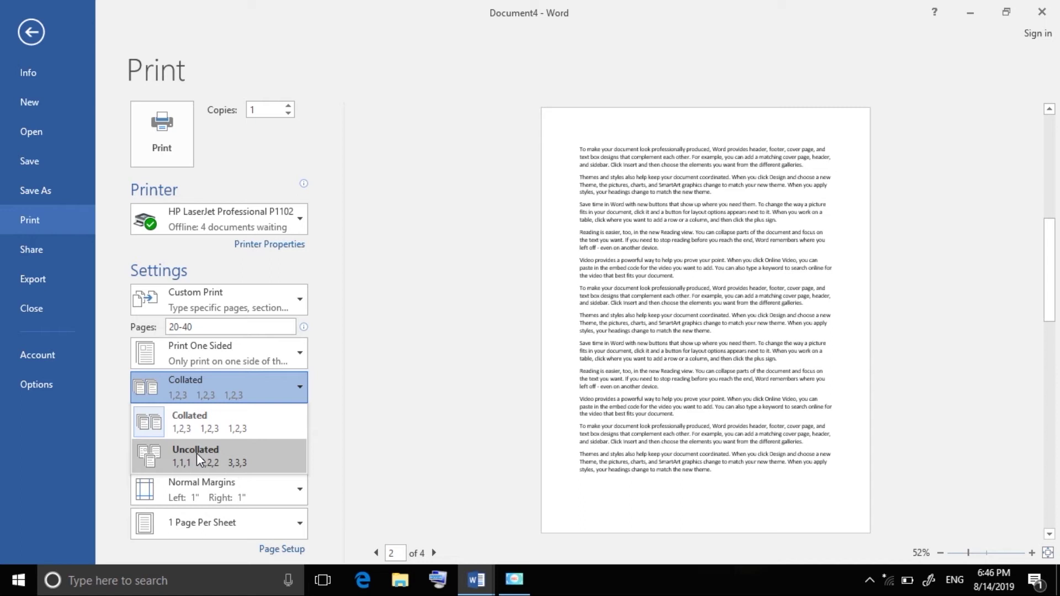
pyautogui.click(323, 453)
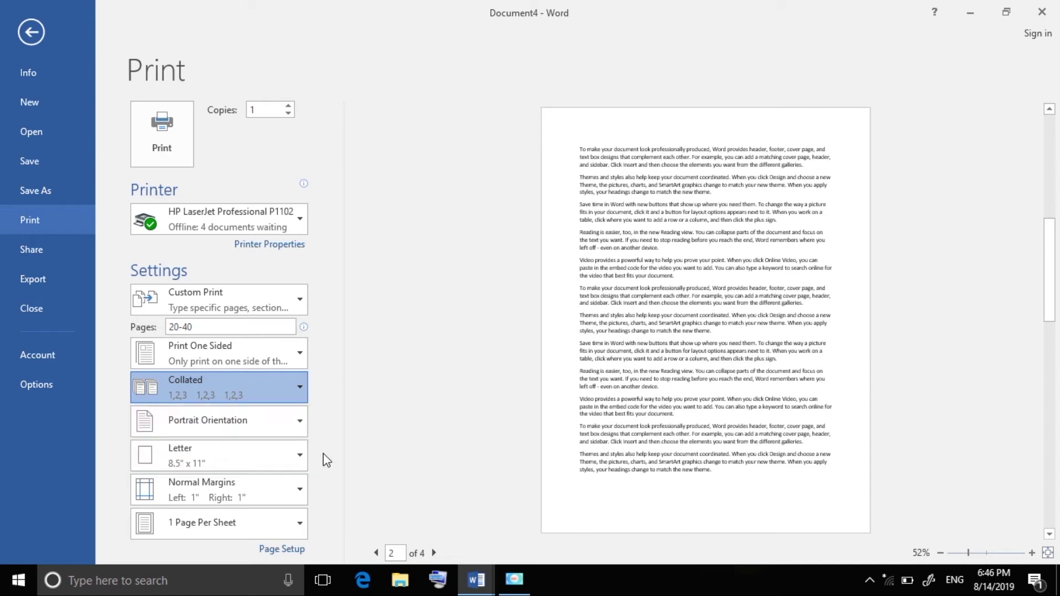
# Step: Try landscape orientation, then return the printout to portrait
pyautogui.click(263, 426)
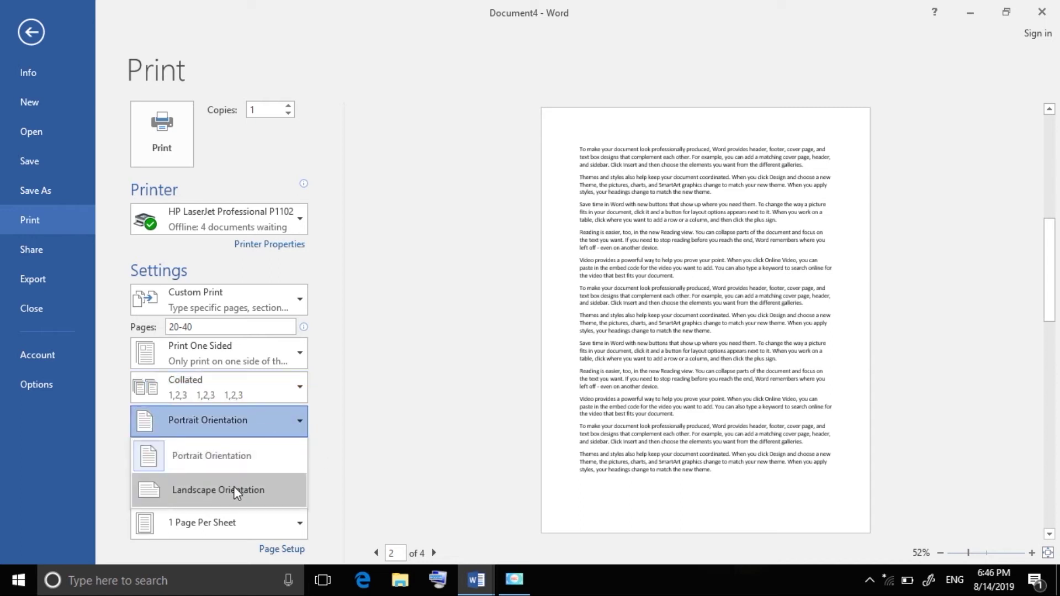
pyautogui.click(220, 491)
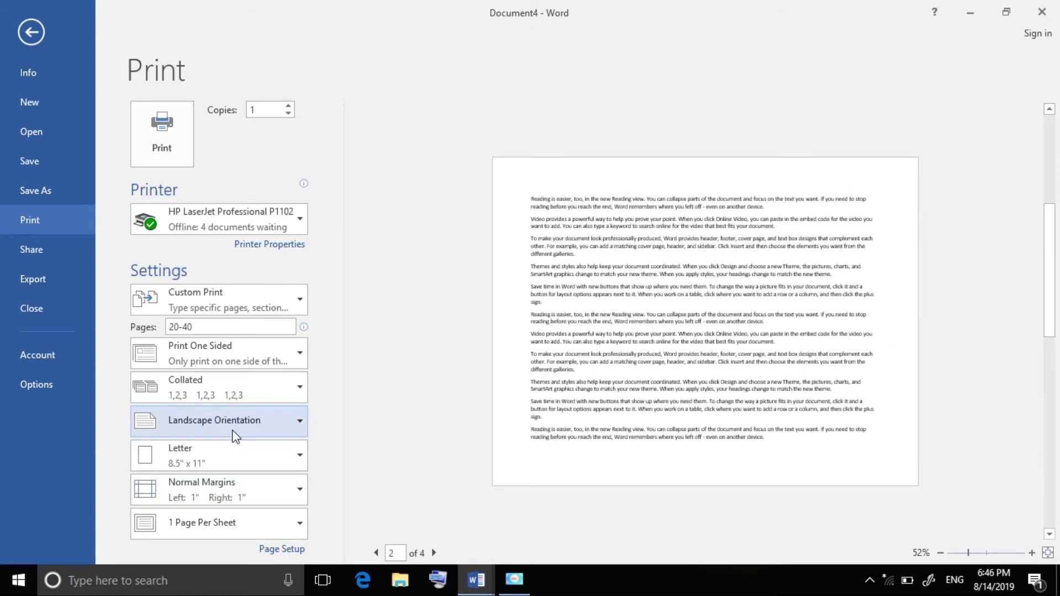
pyautogui.click(235, 434)
pyautogui.click(230, 452)
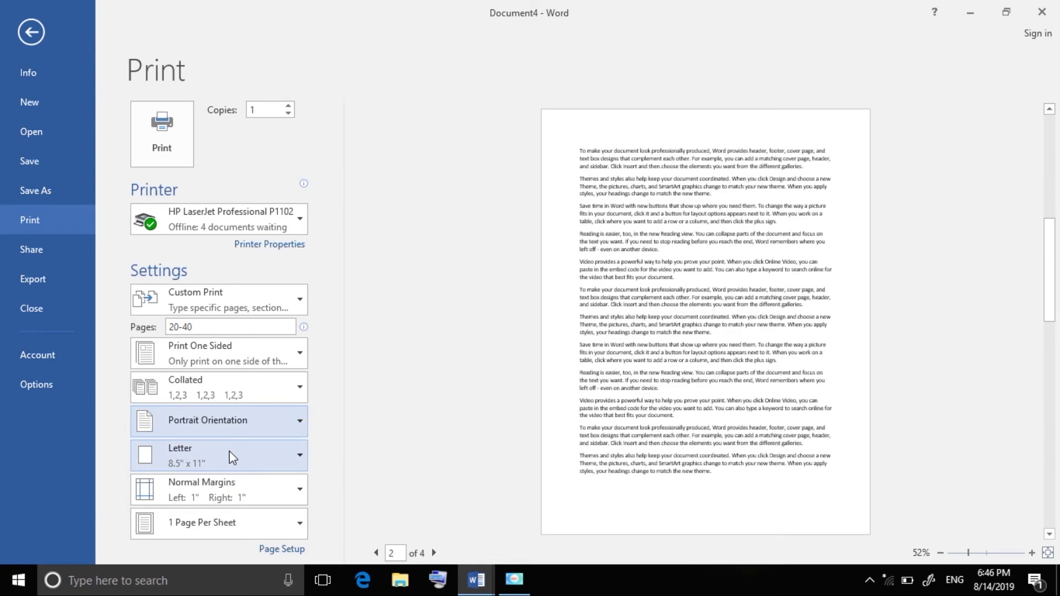
# Step: Set the print paper size to A4 and browse the other sizes
pyautogui.click(264, 454)
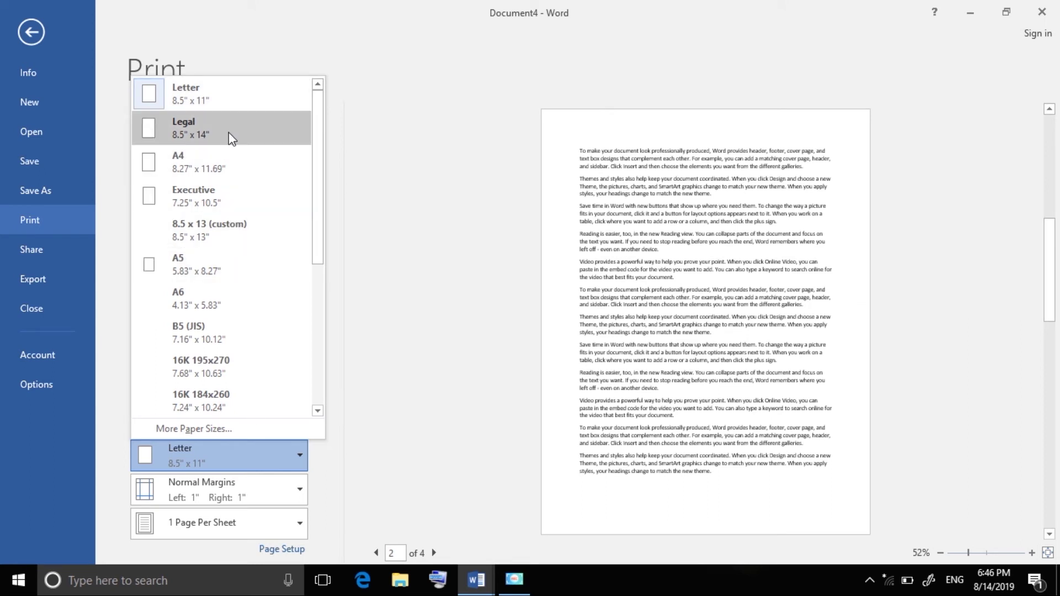
pyautogui.click(221, 176)
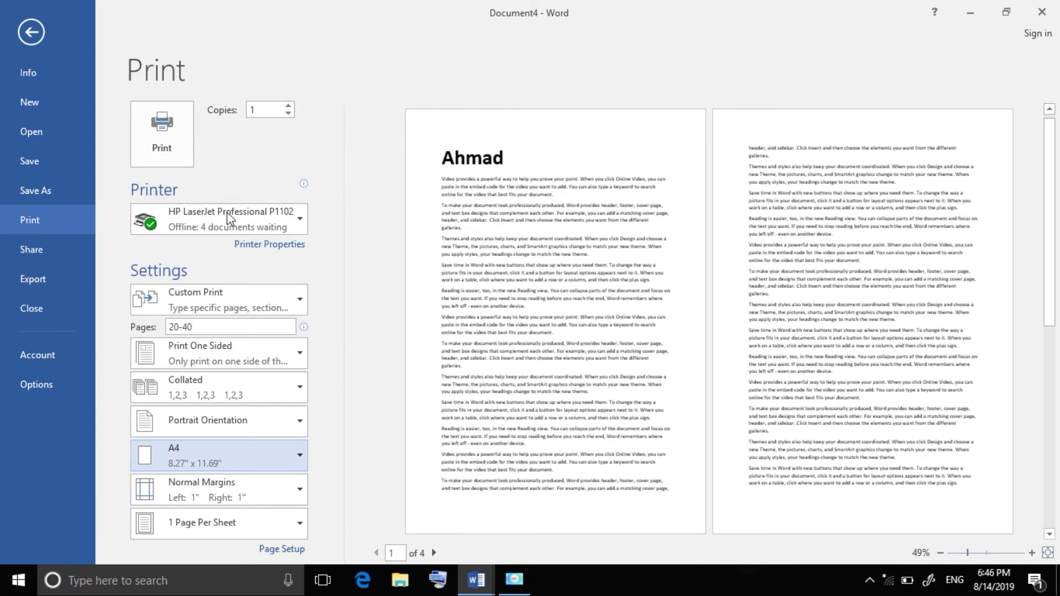
pyautogui.click(213, 453)
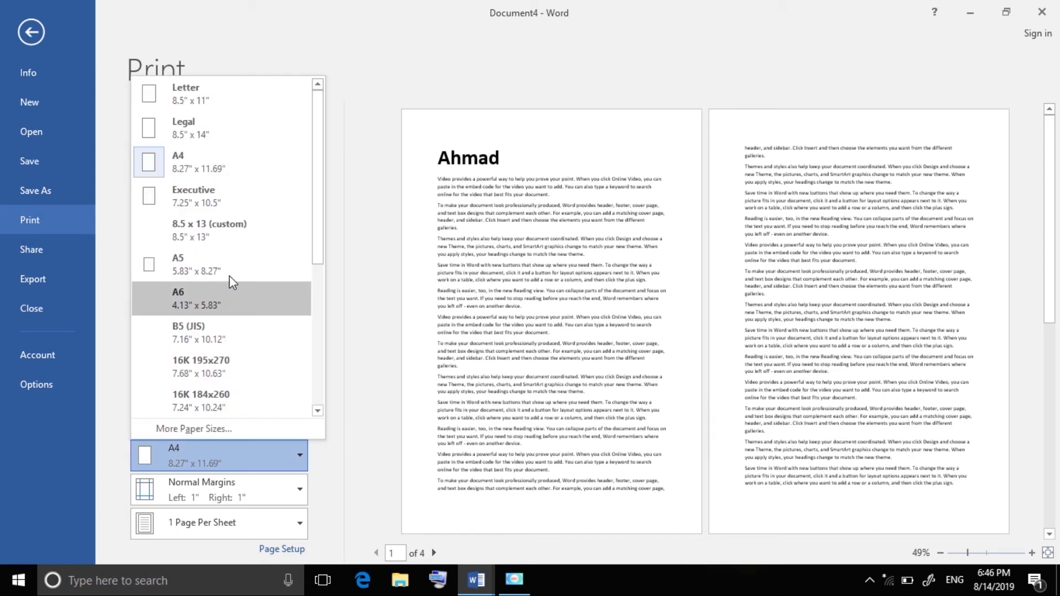
pyautogui.moveTo(321, 230); pyautogui.dragTo(310, 318)
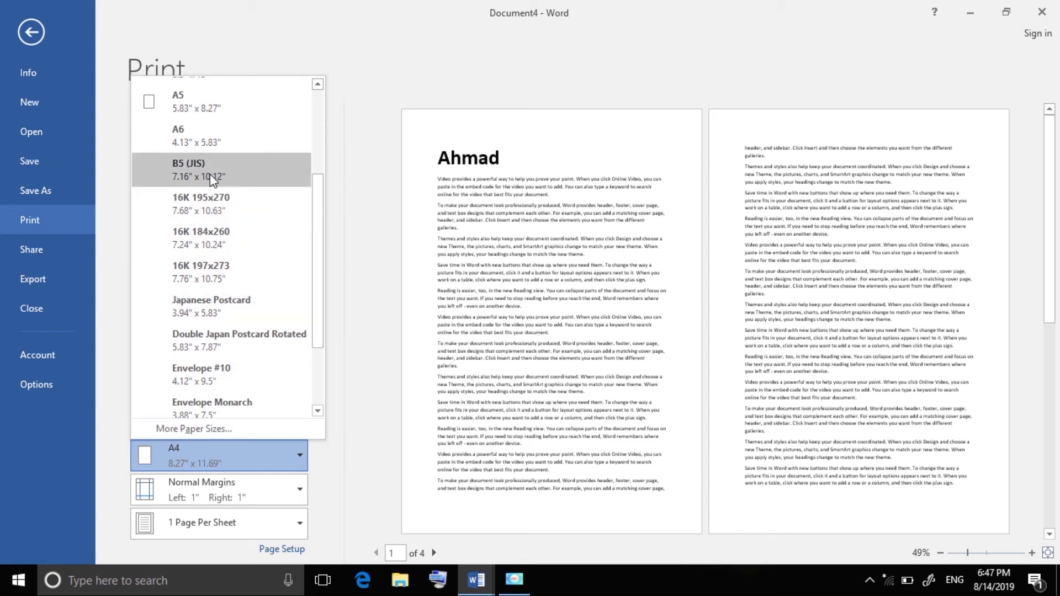
# Step: Keep A4 and apply Wide margins after briefly trying Narrow 0.5-inch margins
pyautogui.click(342, 230)
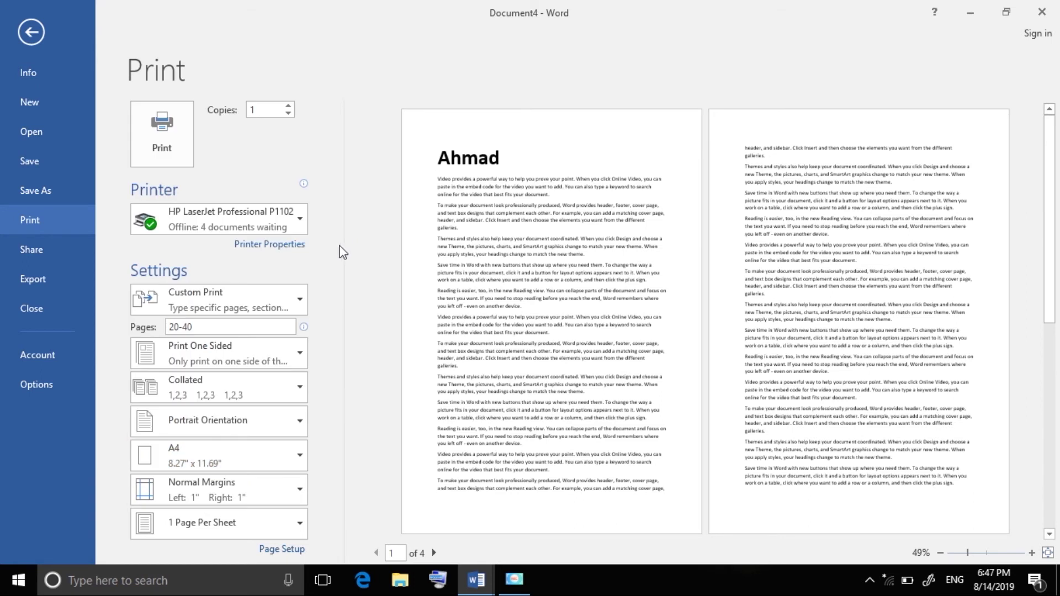
pyautogui.click(291, 492)
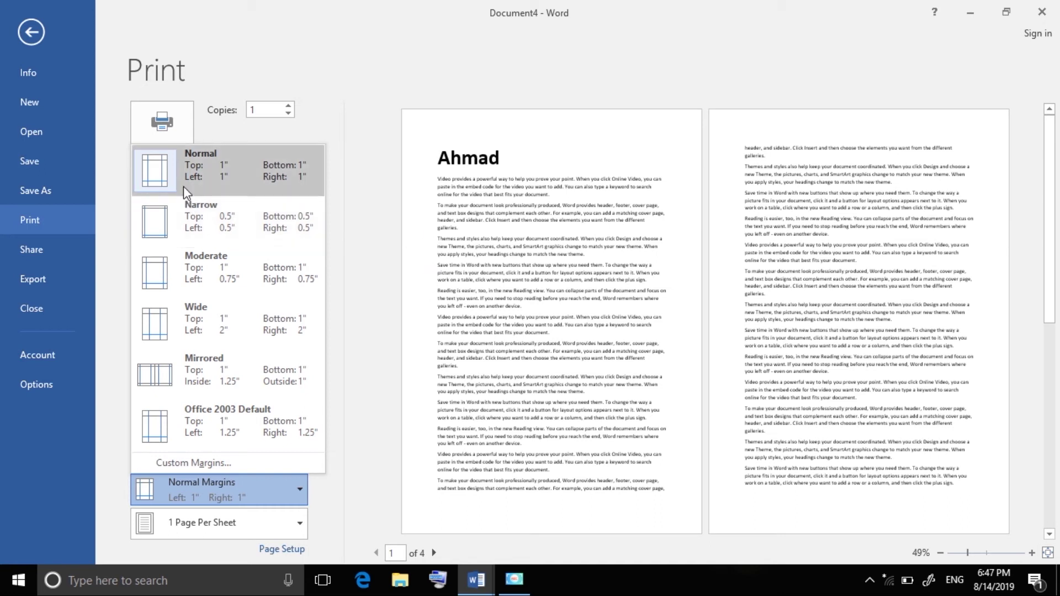
pyautogui.click(189, 219)
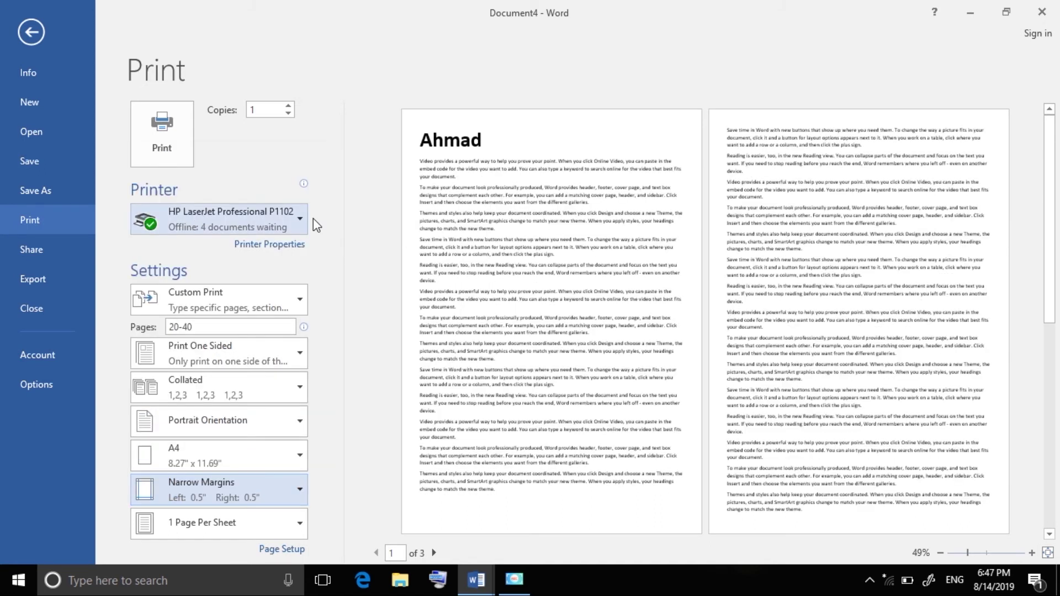
pyautogui.click(230, 484)
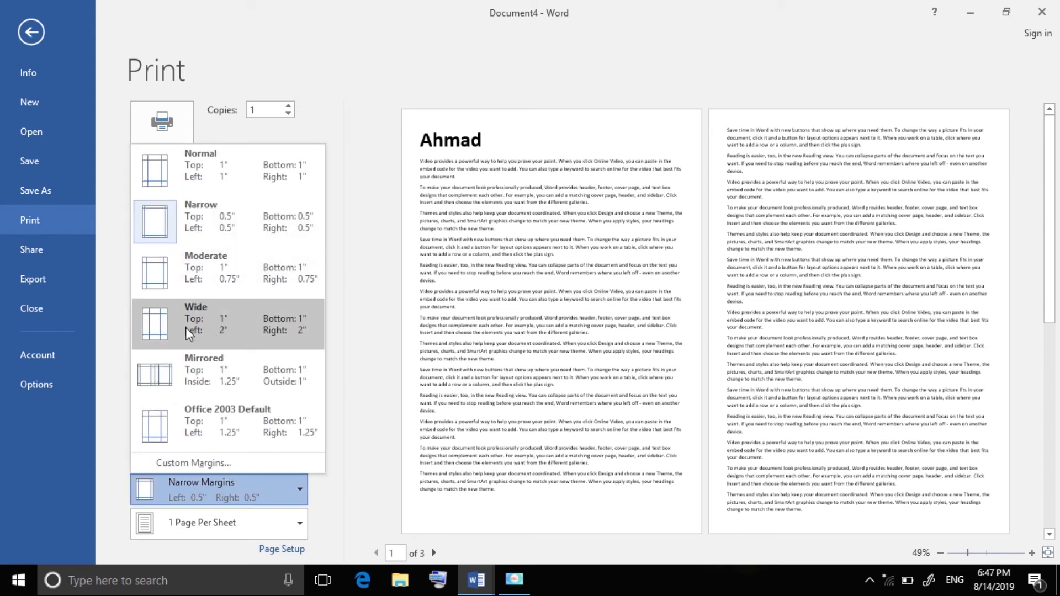
pyautogui.click(215, 334)
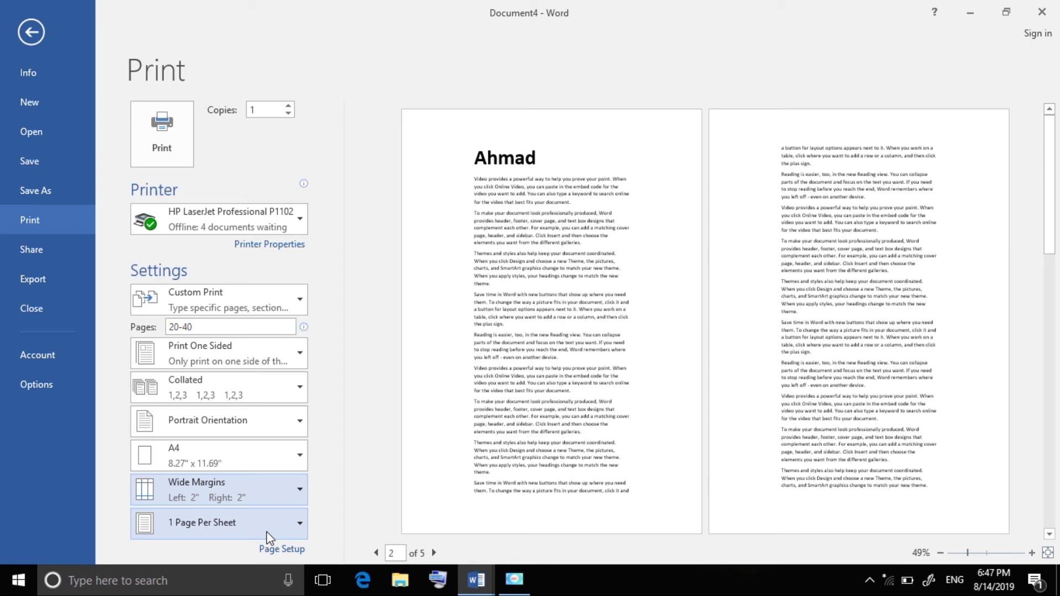
# Step: Print 4 pages per sheet and return to the document
pyautogui.click(267, 535)
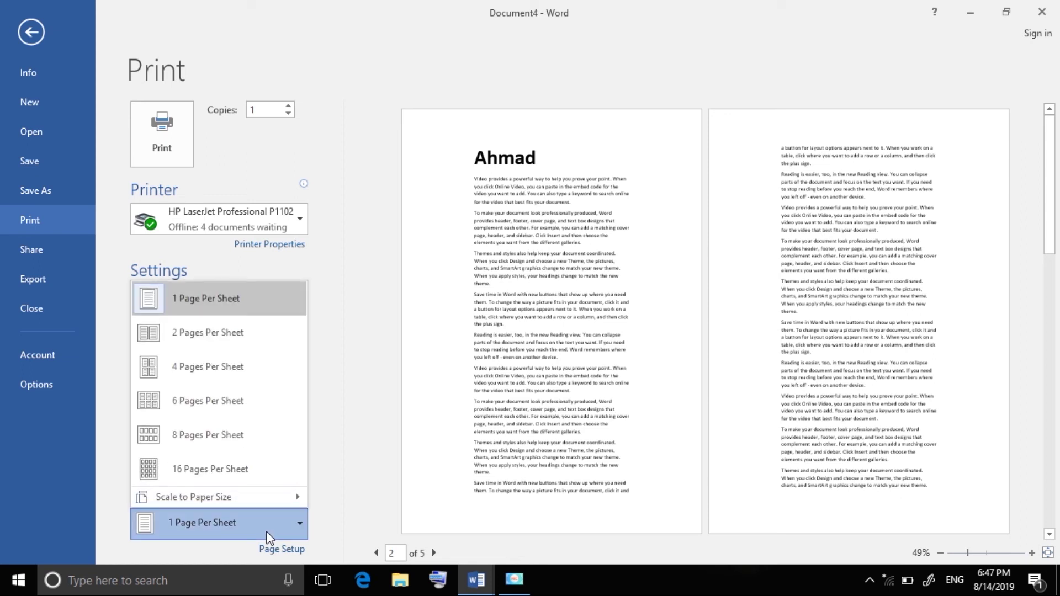
pyautogui.click(226, 370)
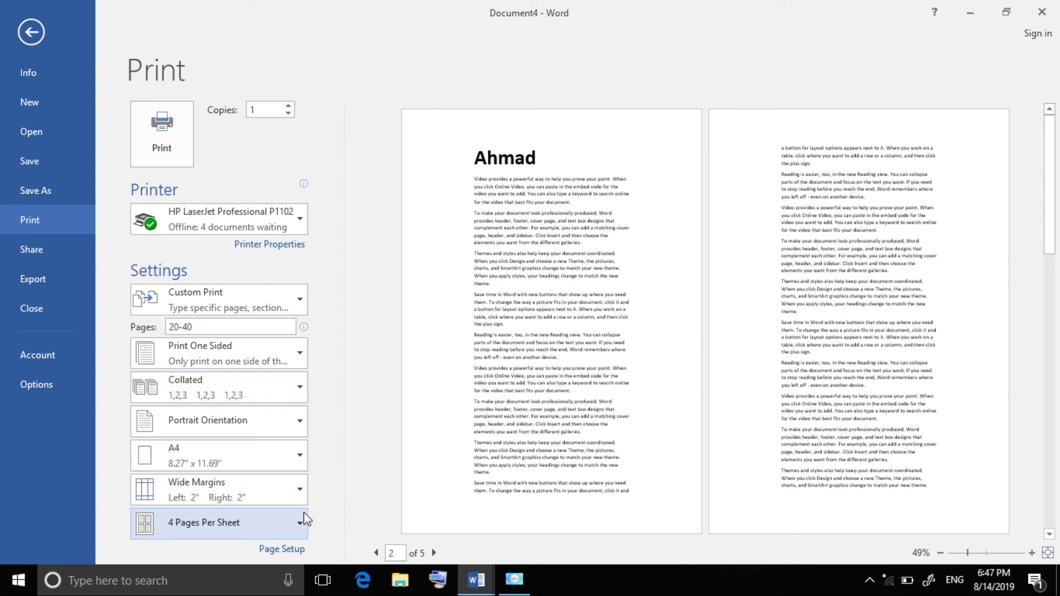
pyautogui.click(148, 150)
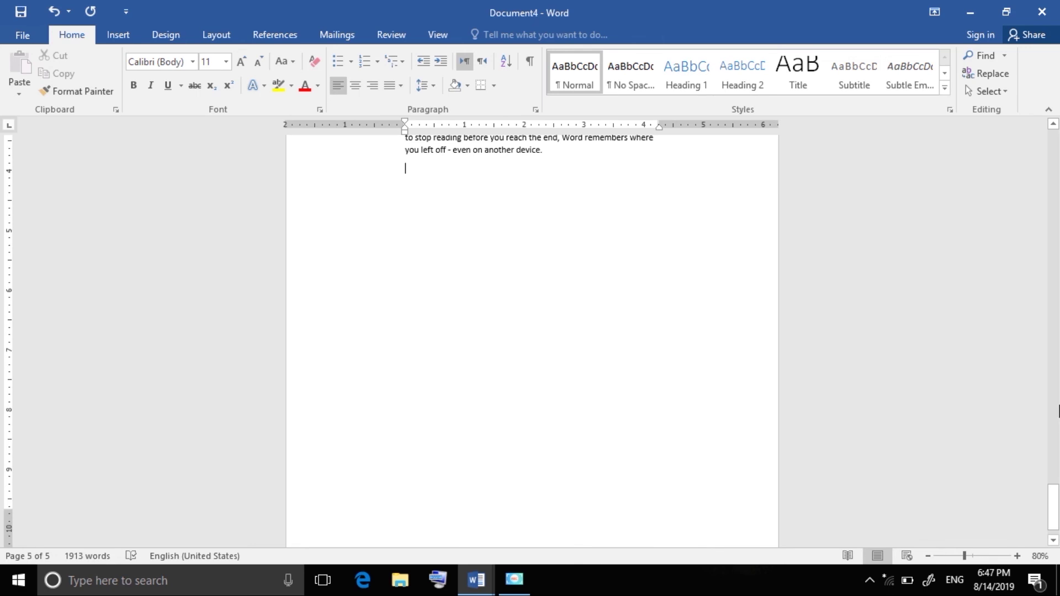
# Step: Scroll back up to the first page of the Ahmad document
pyautogui.moveTo(1053, 476); pyautogui.dragTo(1055, 158)
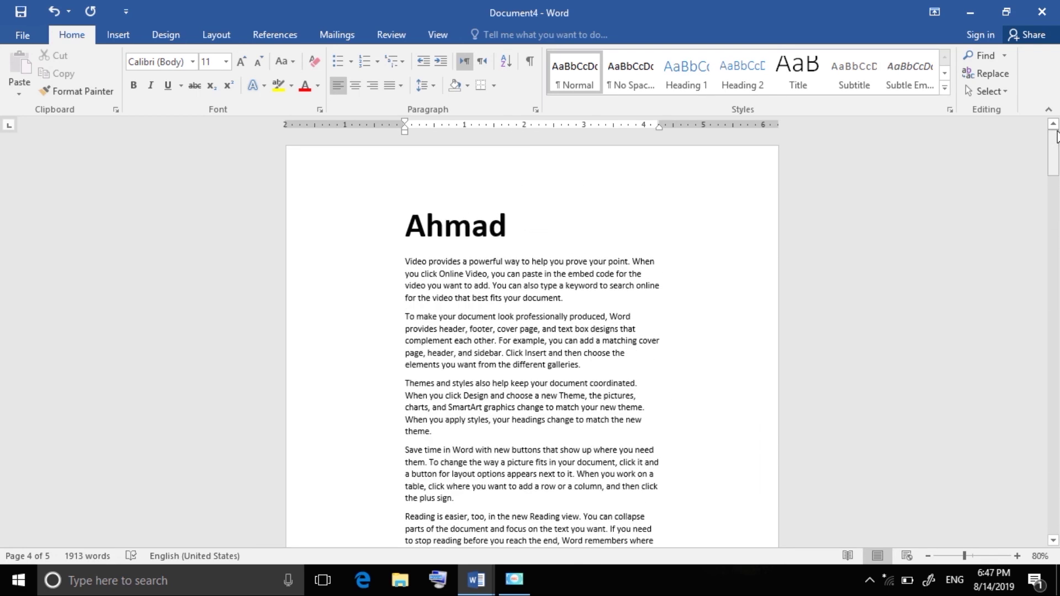